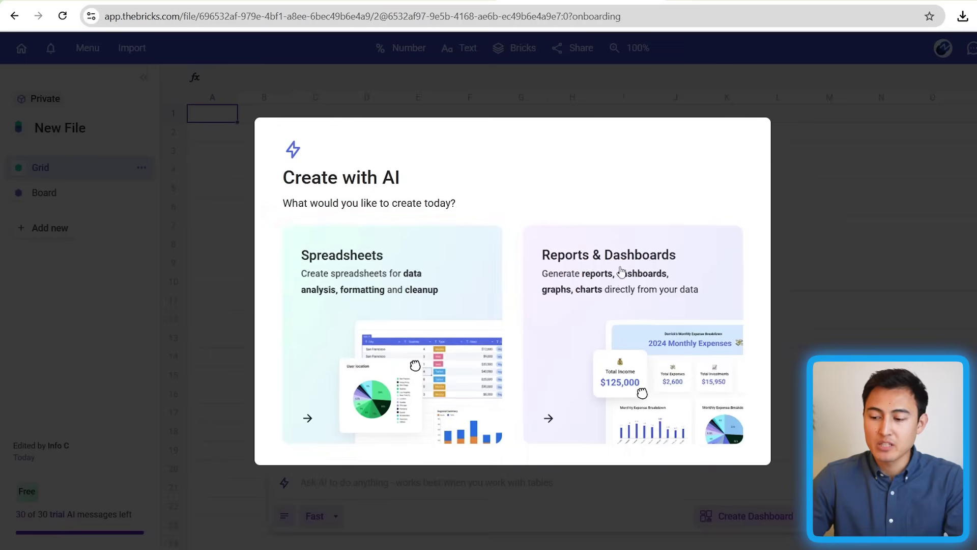
- Choose the Reports & Dashboards card to build a dashboard from imported data
left_click(639, 297)
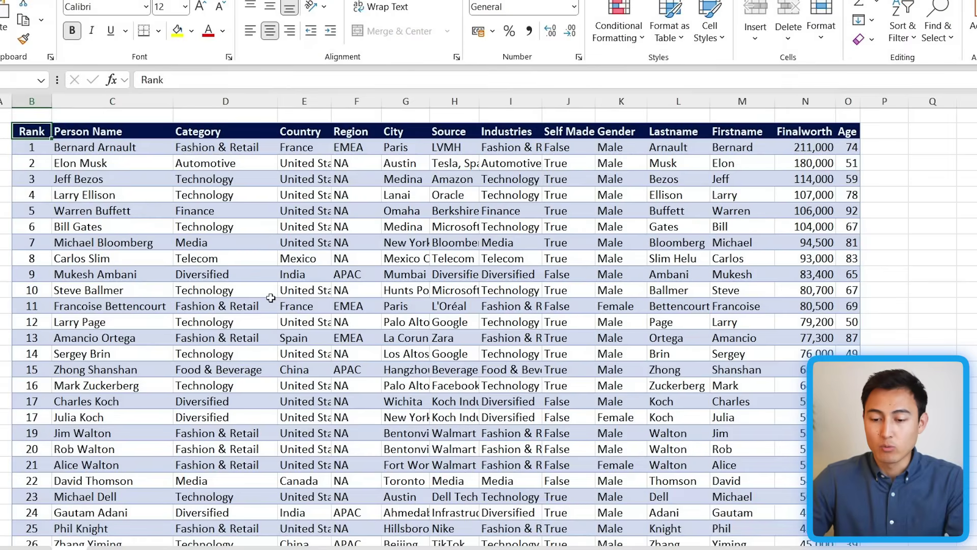
key("ctrl+Down")
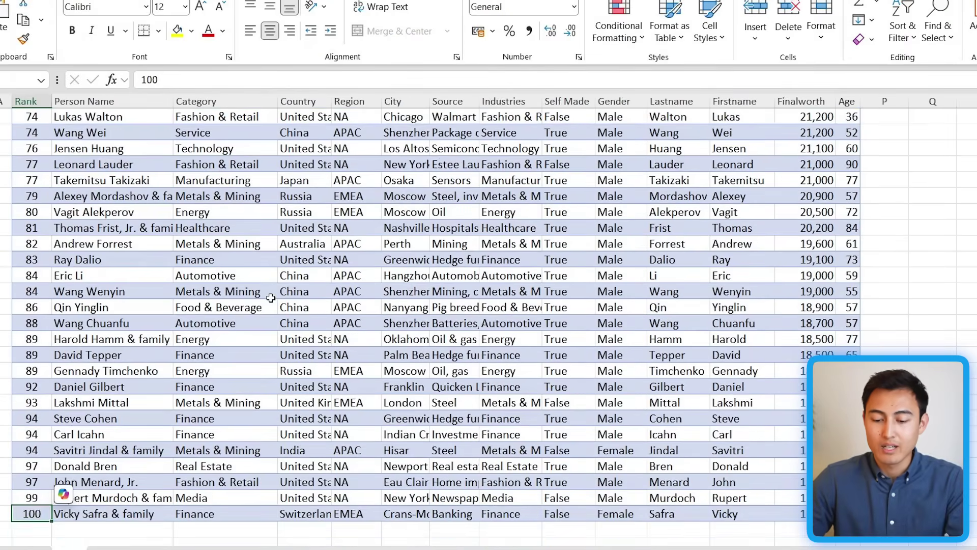
key("ctrl+Up")
key("ctrl+Up")
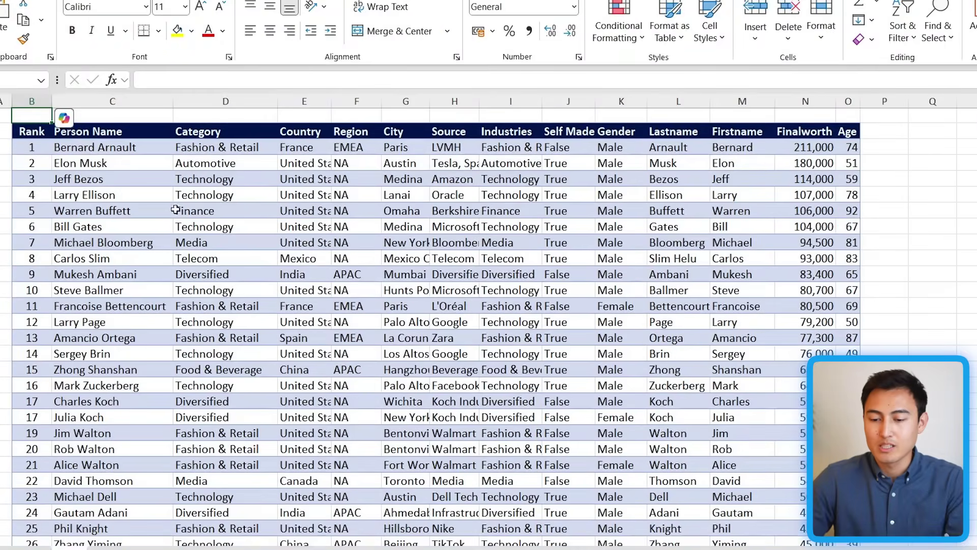
key("Down")
key("Right")
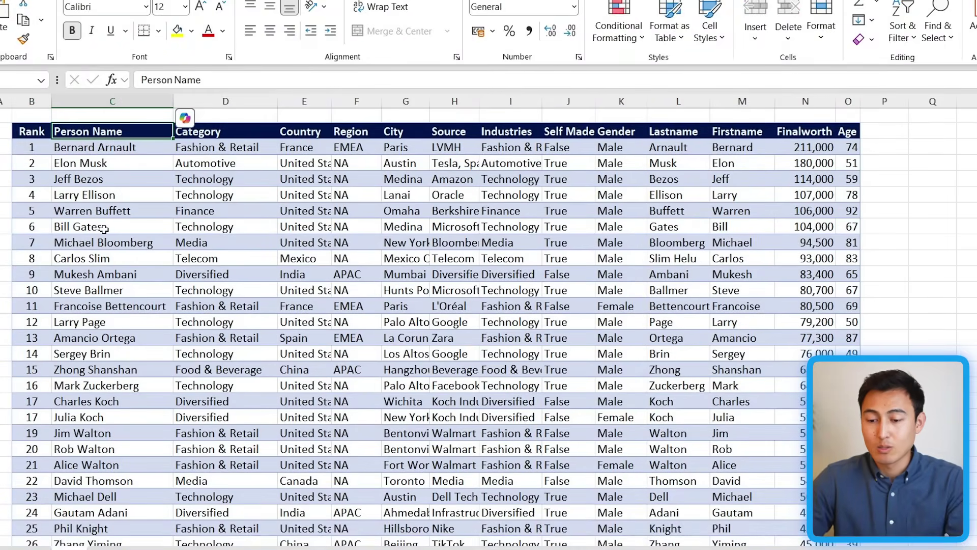
left_click(225, 205)
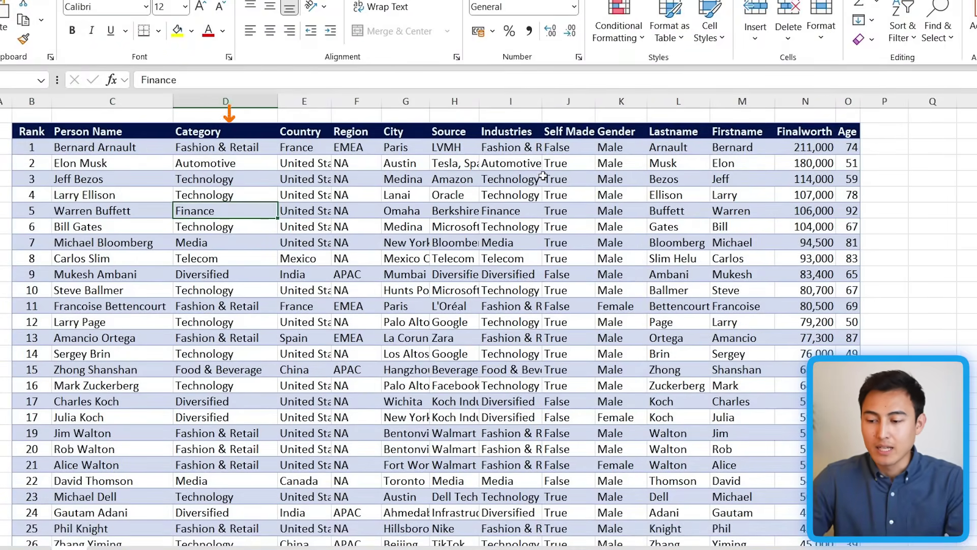
left_click(564, 196)
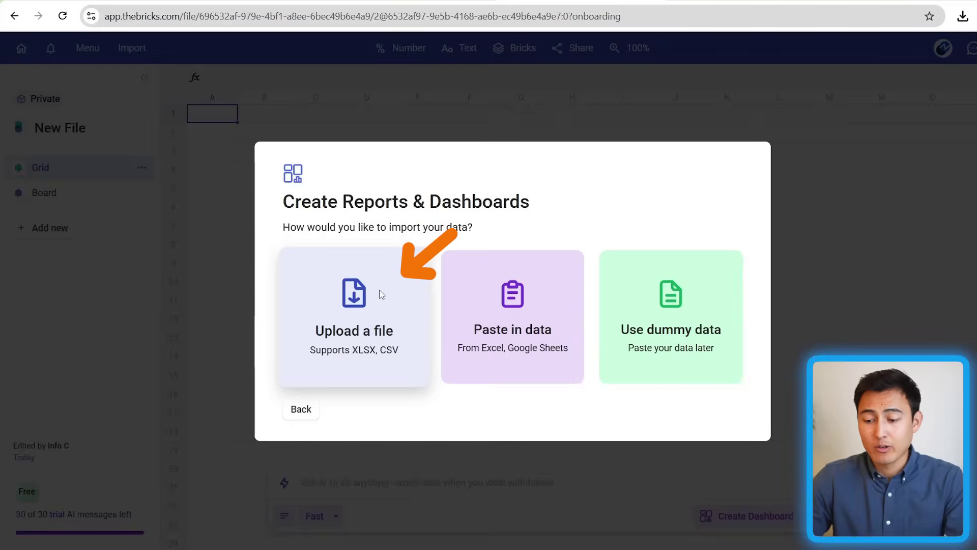
- Upload Billionaires Dashboard (1) from the Downloads folder to generate the insights dashboard
left_click(380, 292)
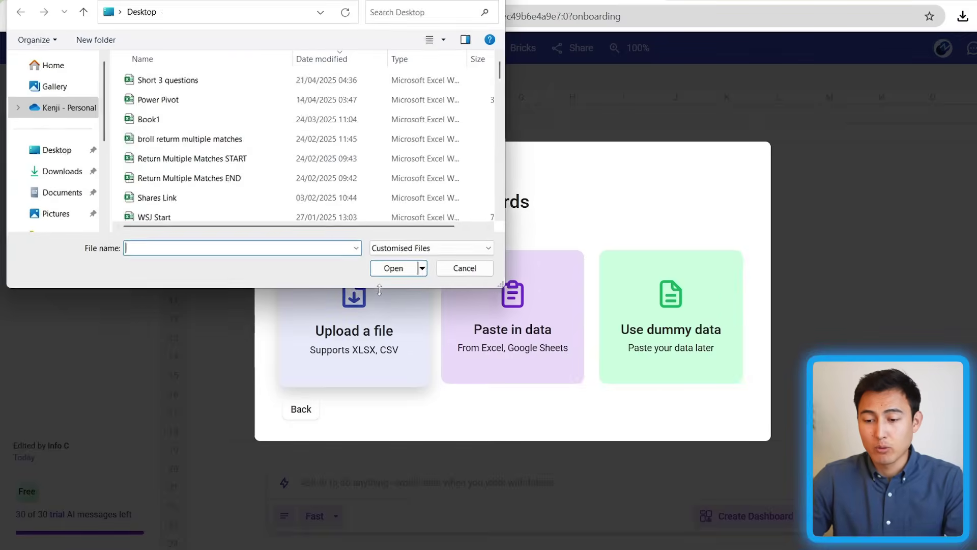
left_click(40, 174)
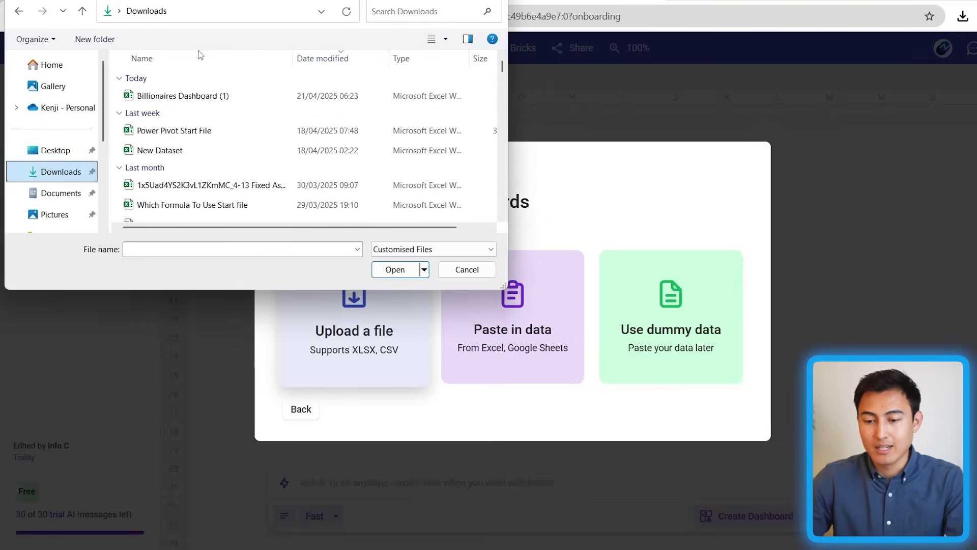
left_click(200, 96)
left_click(387, 271)
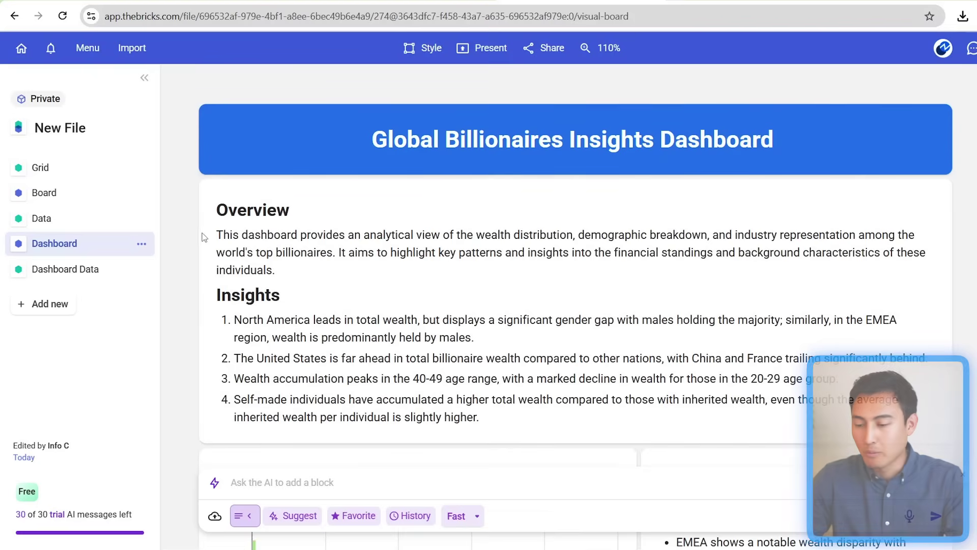
- Scroll through the generated dashboard's charts down to the Top 10 Countries by Total Billionaire Wealth chart
scroll(478, 315, "down", 6)
scroll(478, 316, "down", 1)
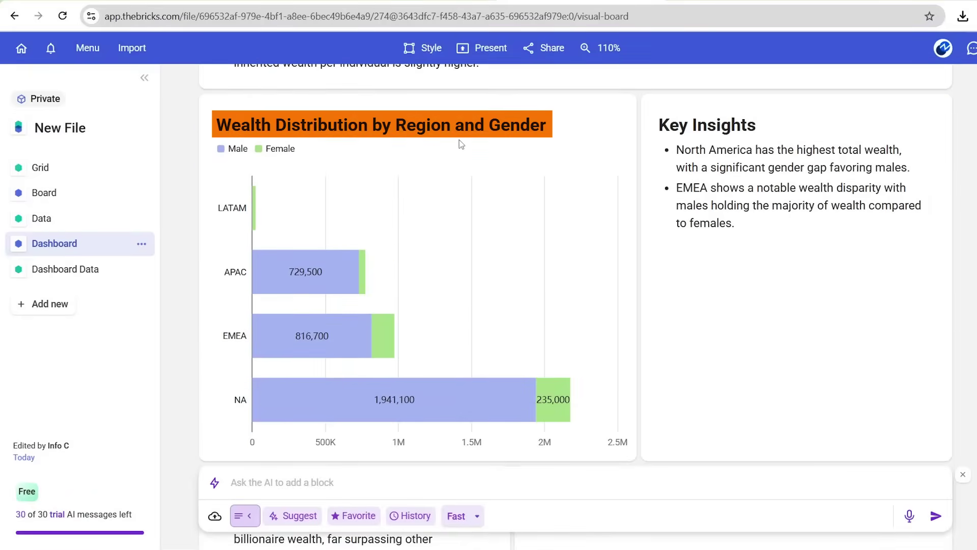
scroll(666, 319, "down", 6)
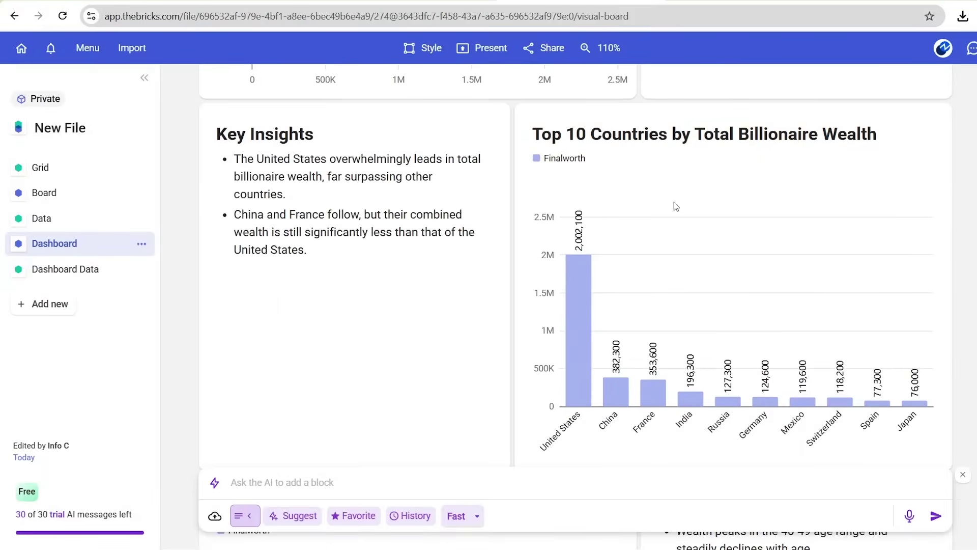
mouse_move(578, 357)
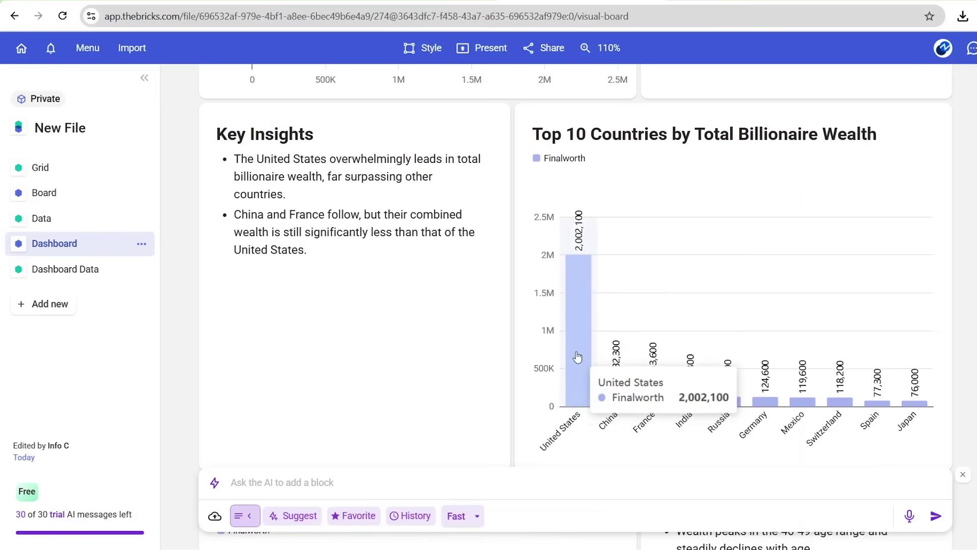
mouse_move(617, 397)
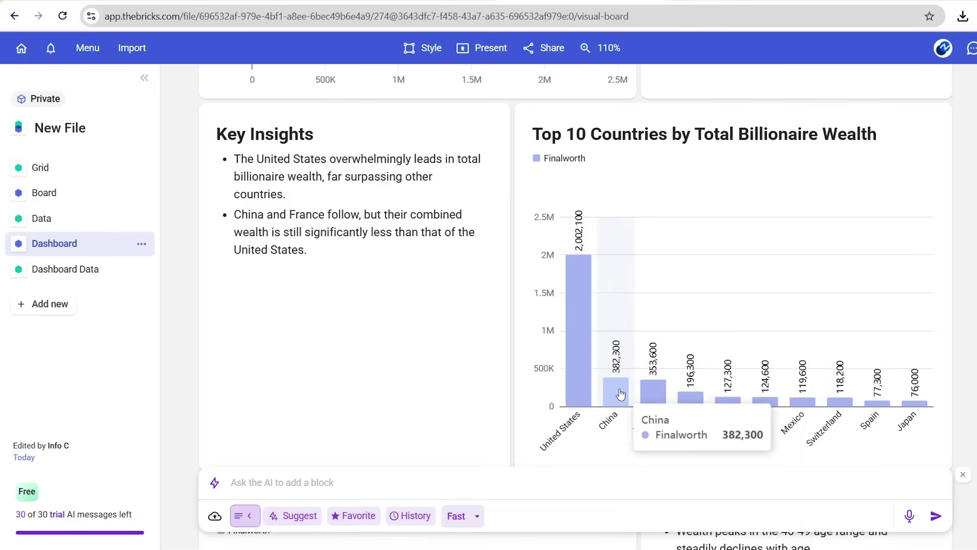
mouse_move(653, 395)
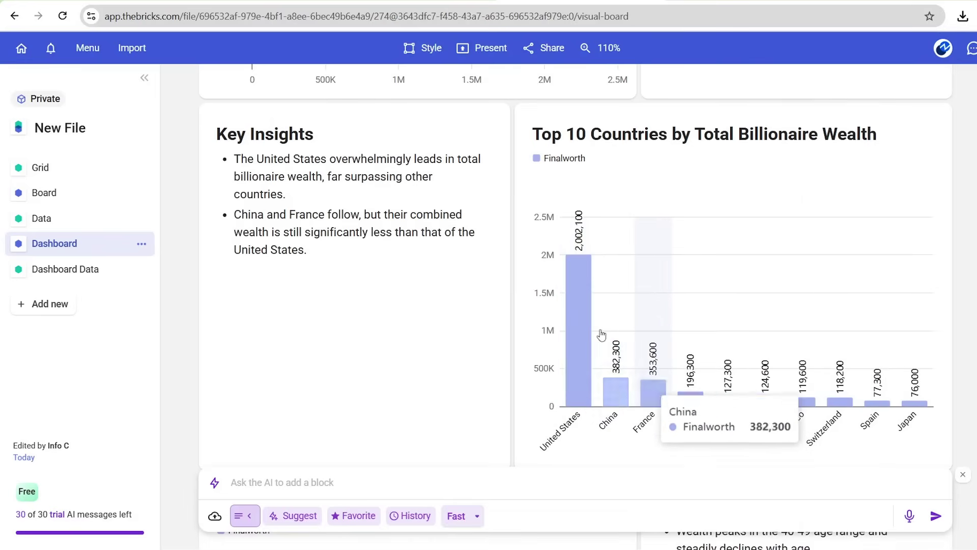
scroll(415, 306, "down", 6)
scroll(416, 308, "down", 8)
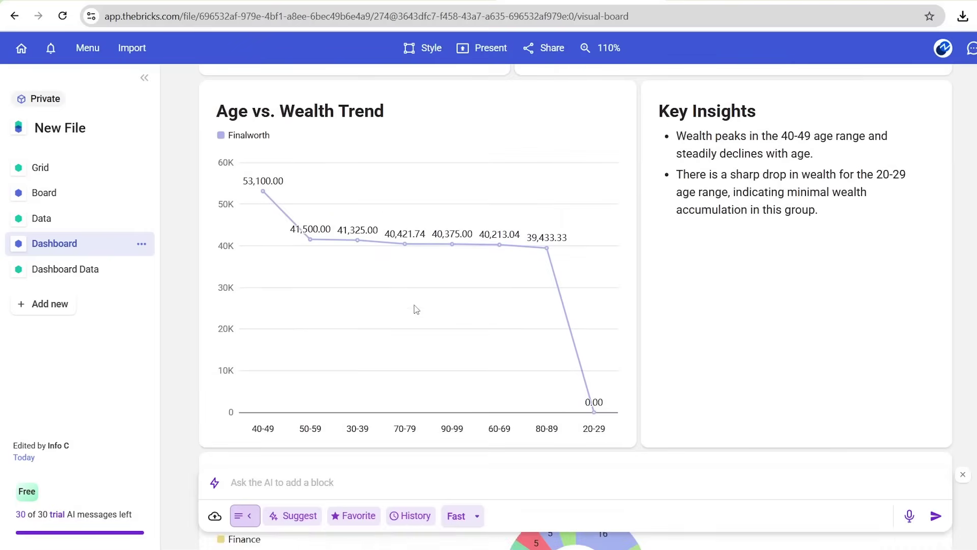
scroll(416, 309, "down", 4)
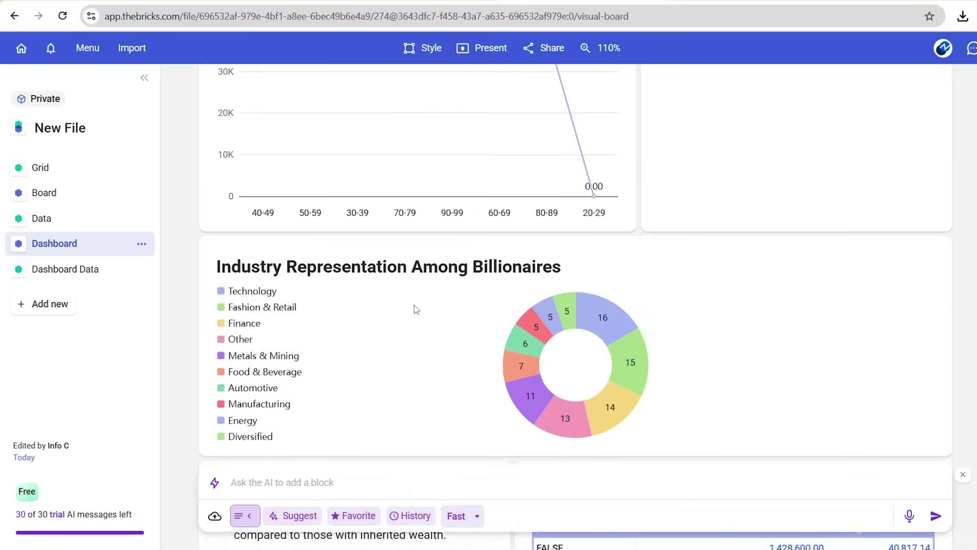
scroll(416, 309, "down", 1)
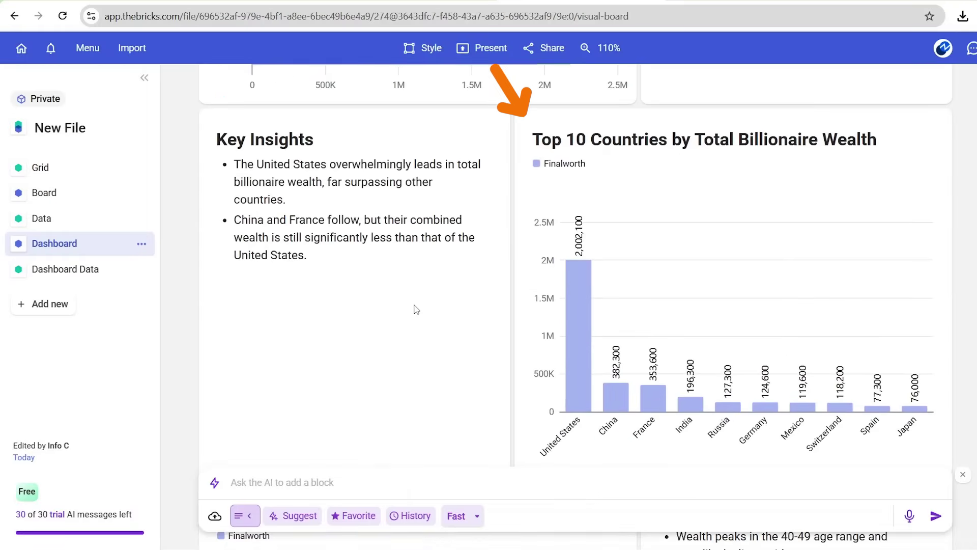
- Correct the number in the Top 10 Countries chart title to end in 0
left_click(594, 133)
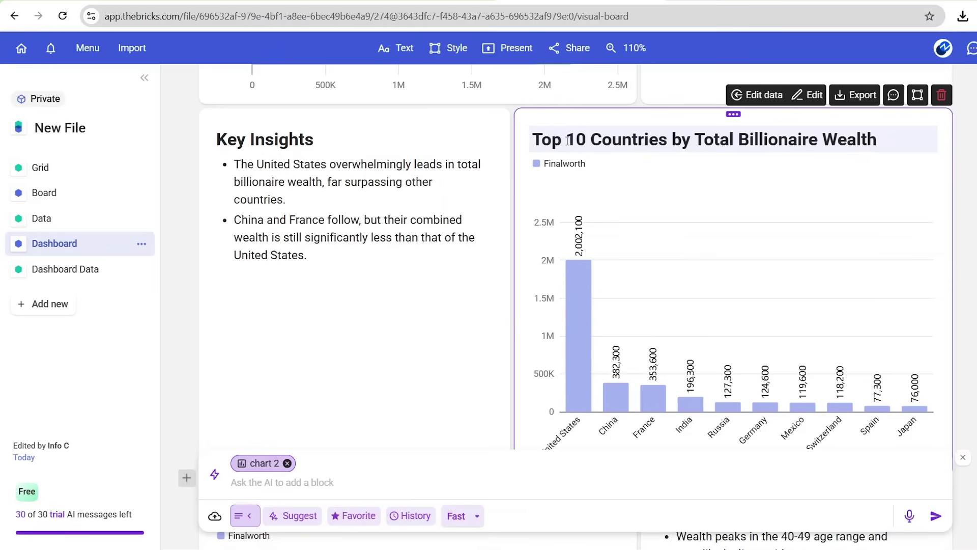
key("BackSpace")
key("BackSpace")
type("0")
- Switch the chart to horizontal bars with Ascending values sort so United States leads
left_click(808, 96)
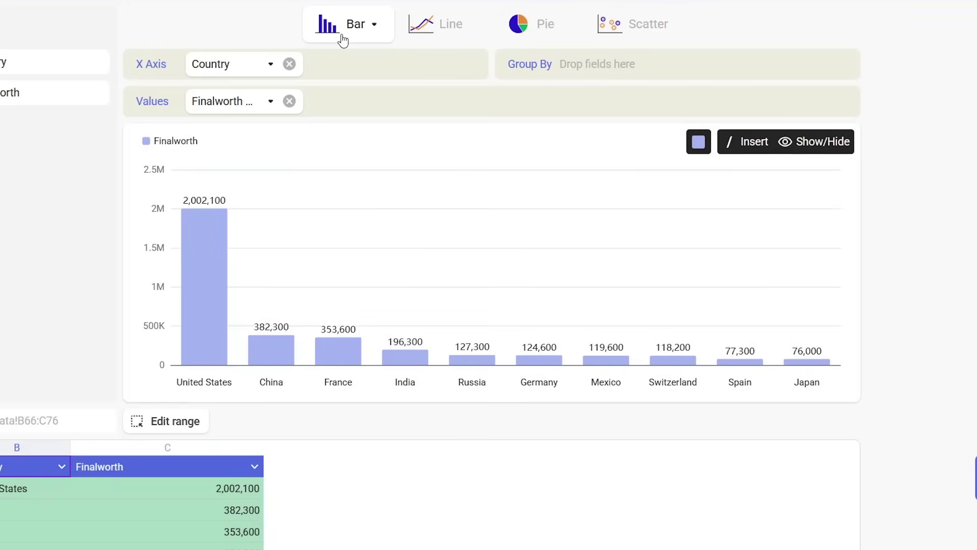
left_click(363, 31)
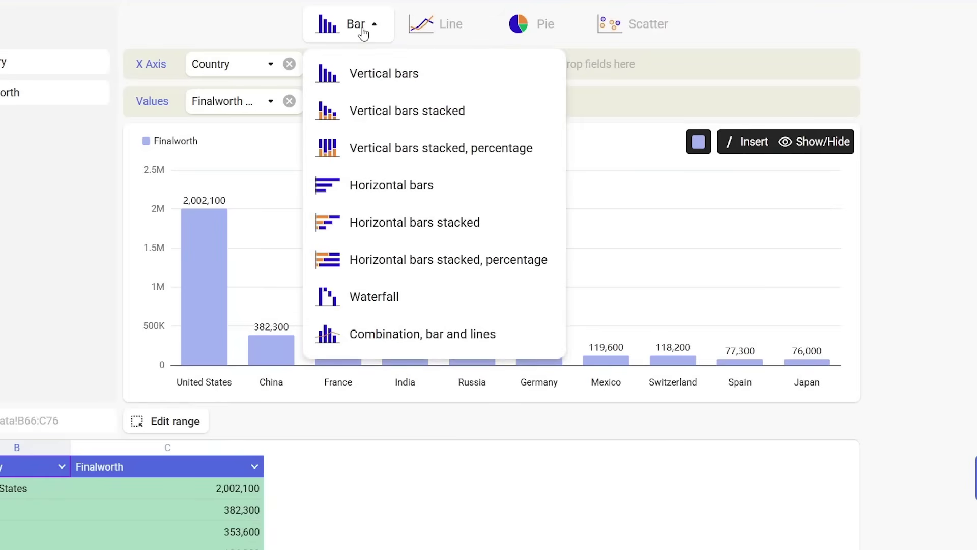
left_click(399, 189)
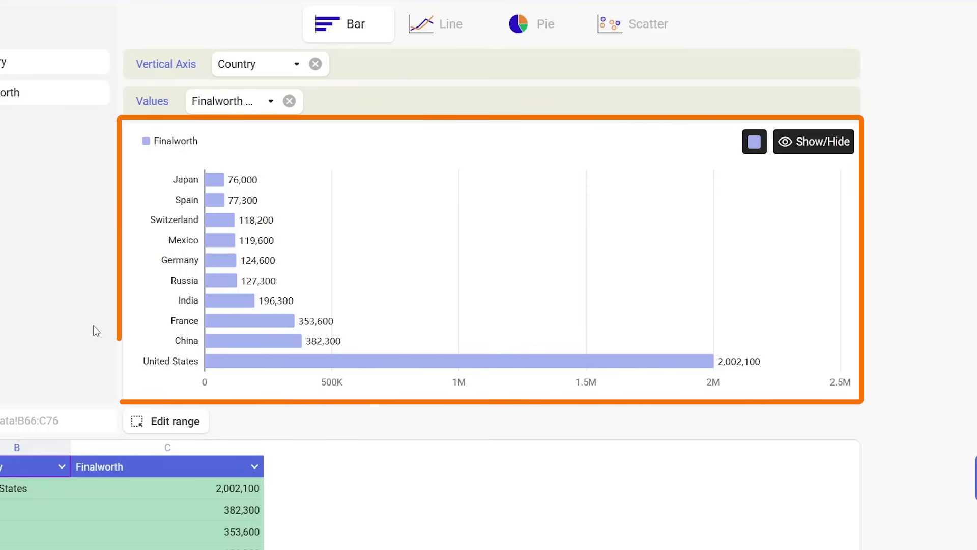
left_click(270, 105)
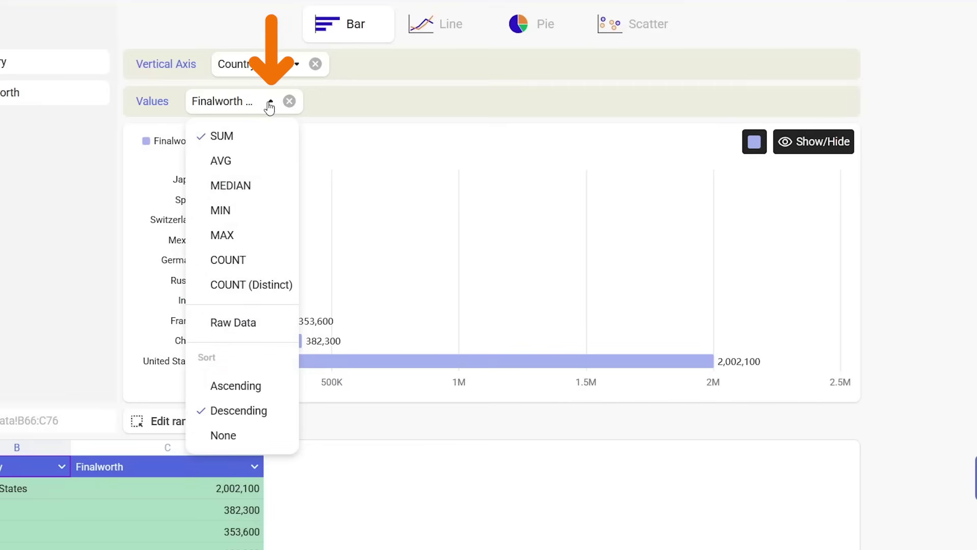
left_click(242, 387)
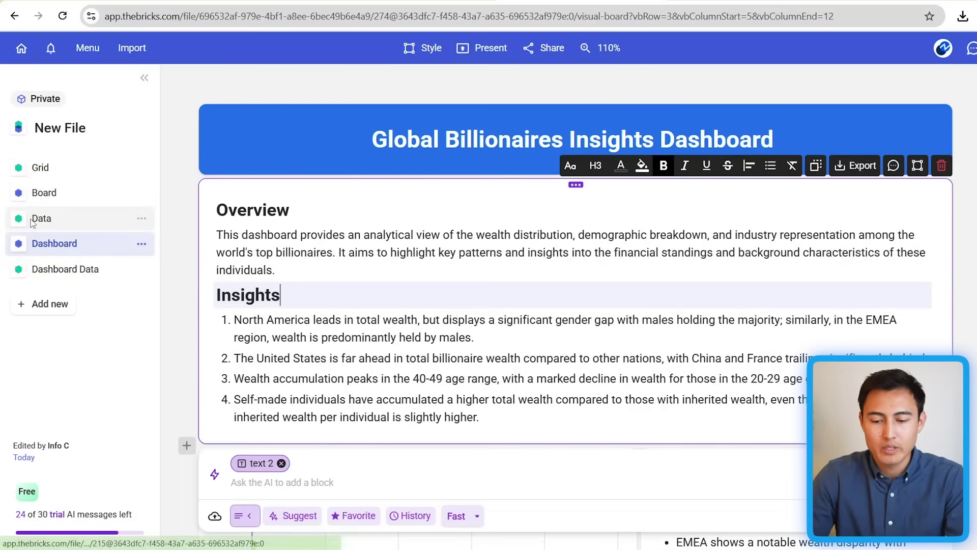
left_click(58, 219)
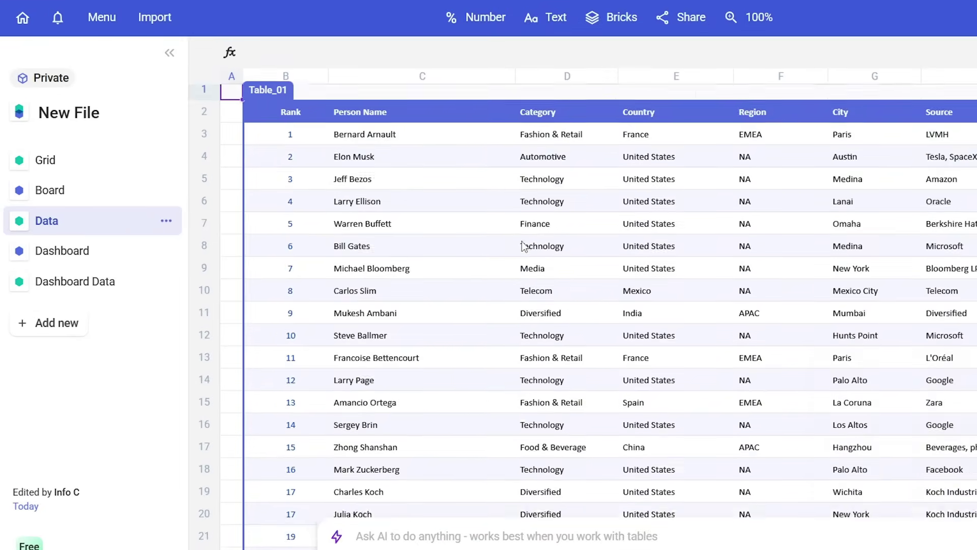
scroll(441, 240, "down", 3)
scroll(525, 246, "up", 3)
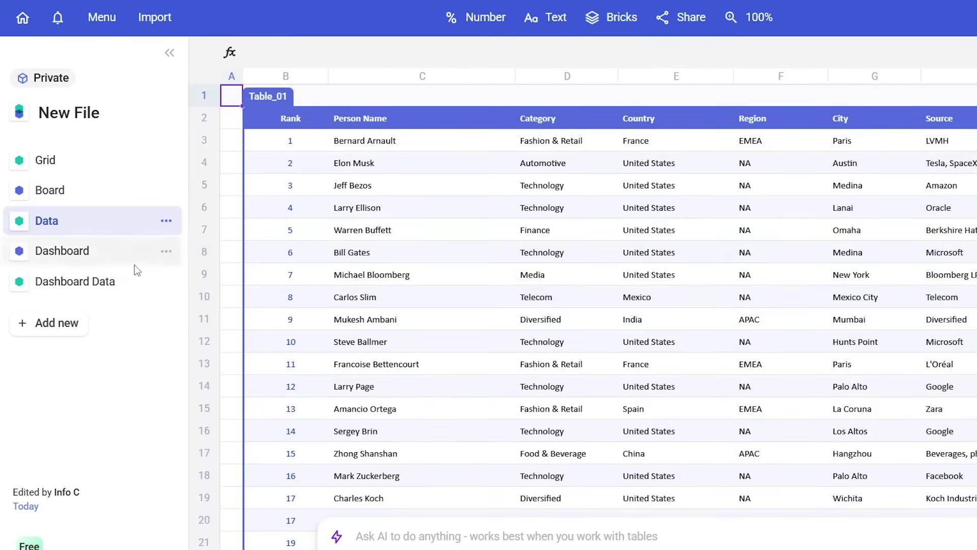
left_click(129, 290)
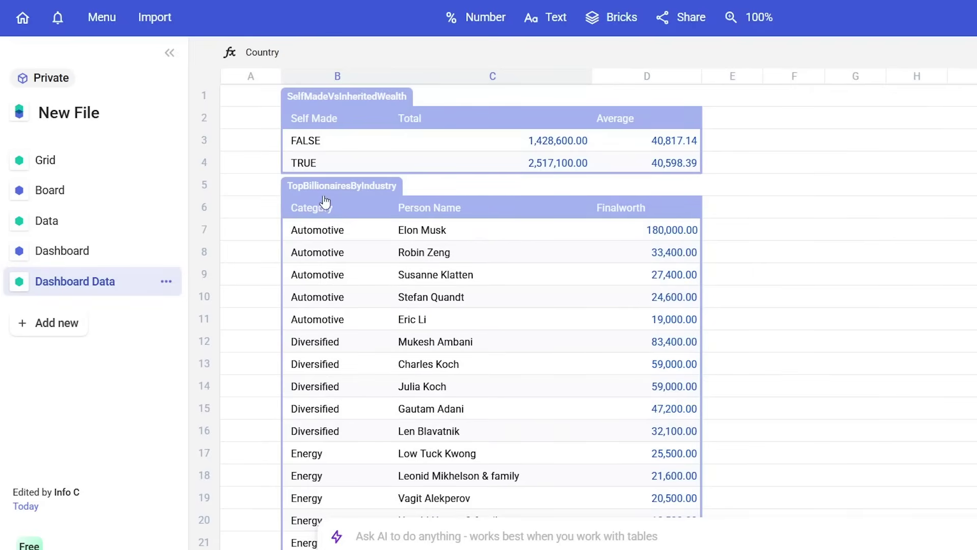
scroll(401, 324, "down", 5)
scroll(401, 323, "up", 5)
left_click(105, 256)
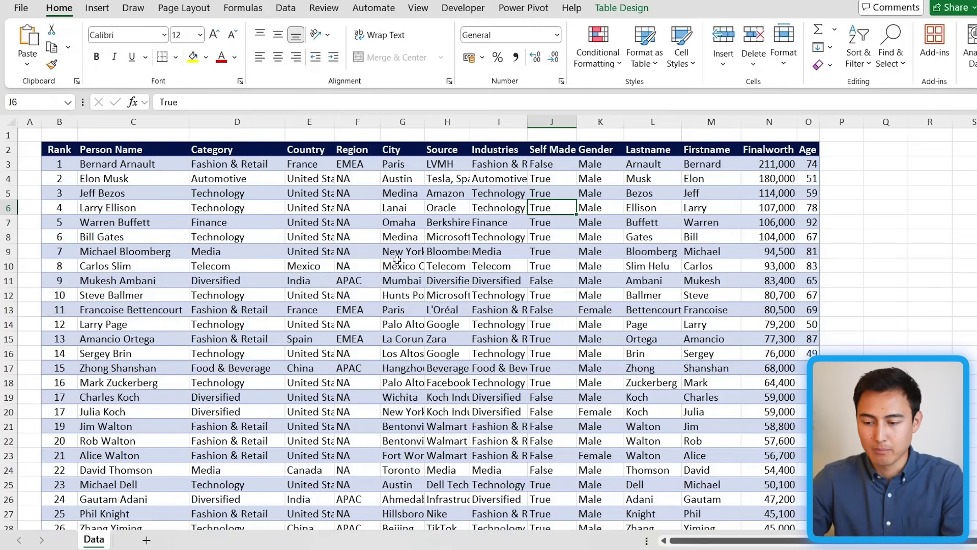
- Save the workbook as CSV UTF-8 (Comma delimited) named Billionaires Dashboard (1)
key("F12")
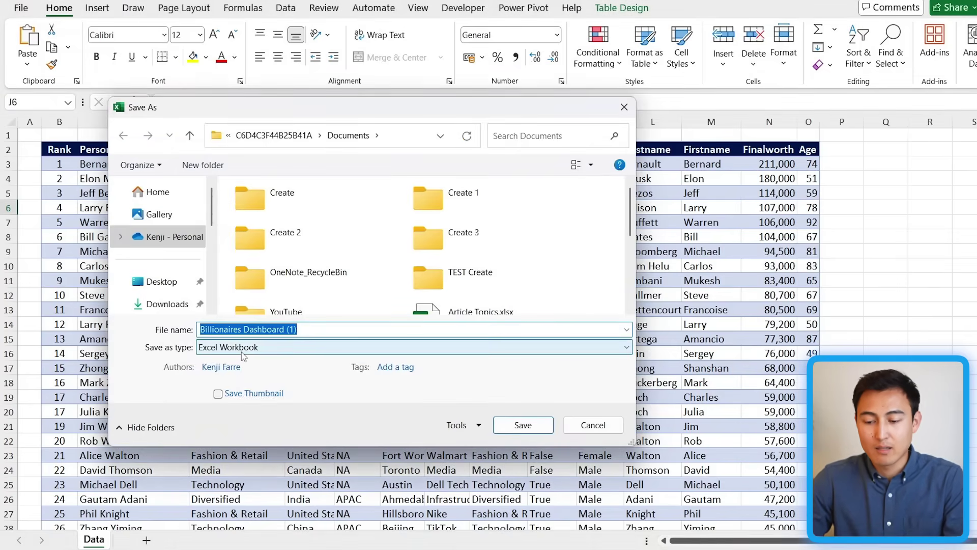
left_click(243, 351)
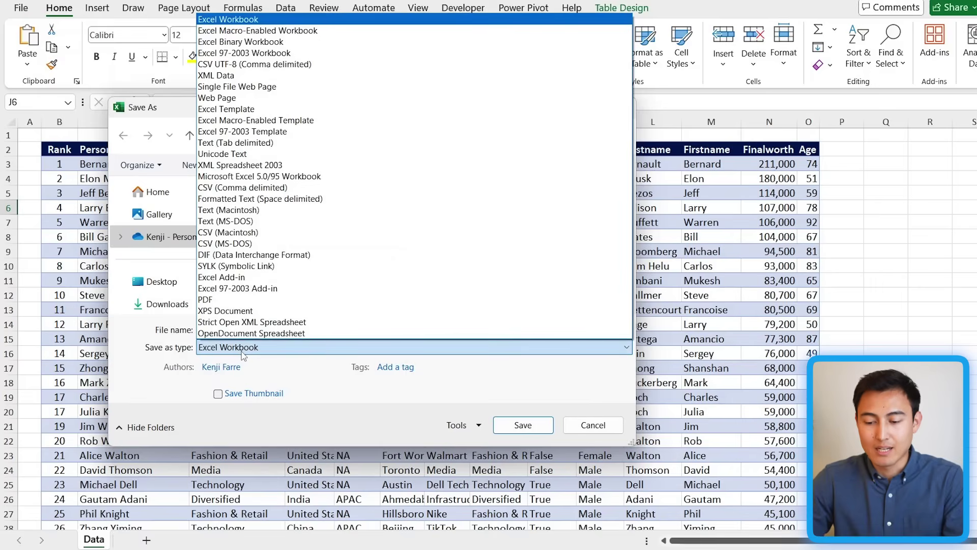
left_click(237, 65)
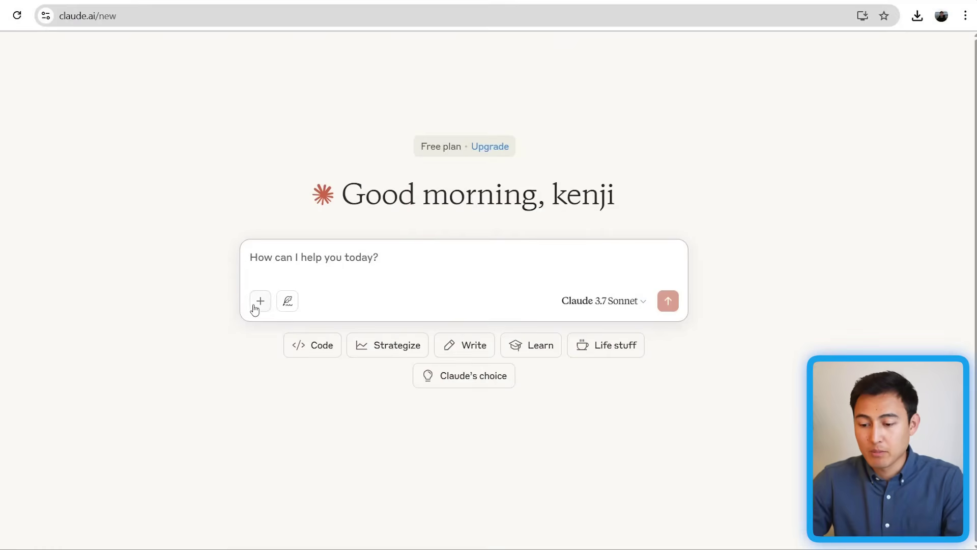
- Attach Billionaires Dashboard (1).csv from Desktop and paste the 2-KPI, 4-visual analysis prompt
left_click(255, 306)
left_click(260, 332)
left_click(13, 149)
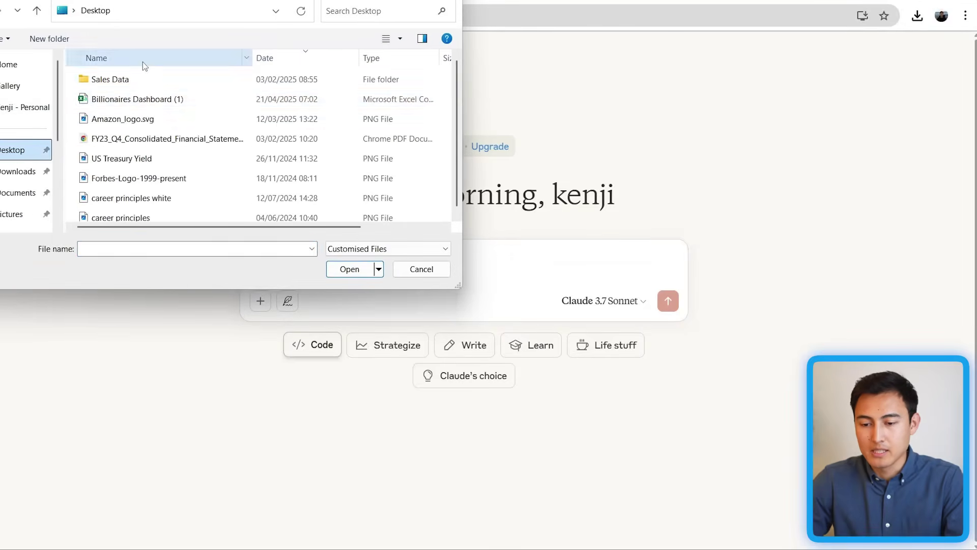
double_click(151, 99)
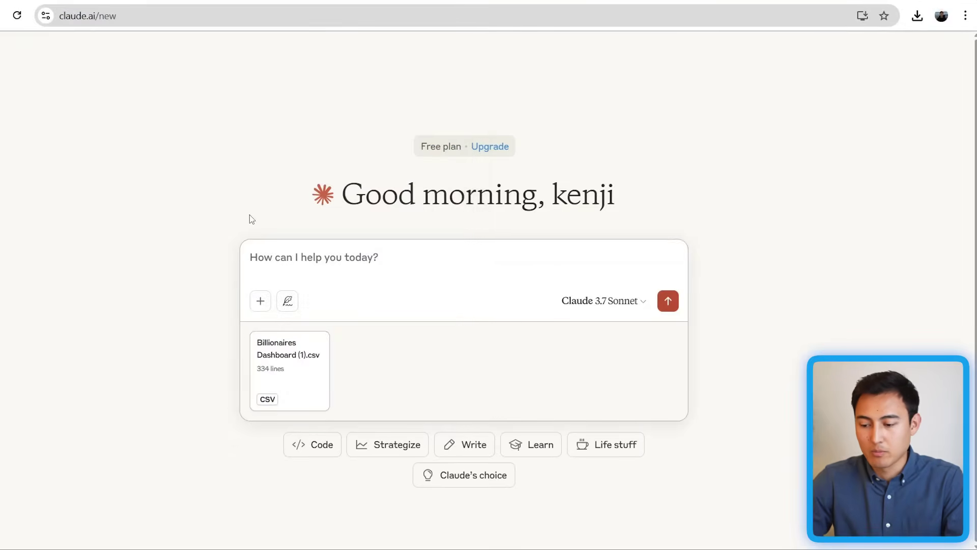
type("Here's some data on billionaires in CSV format. Can you analyze it and suggest 2 KPIs and 4 visuals to create a world billionaires dashboard? Also explain why you chose each metric.")
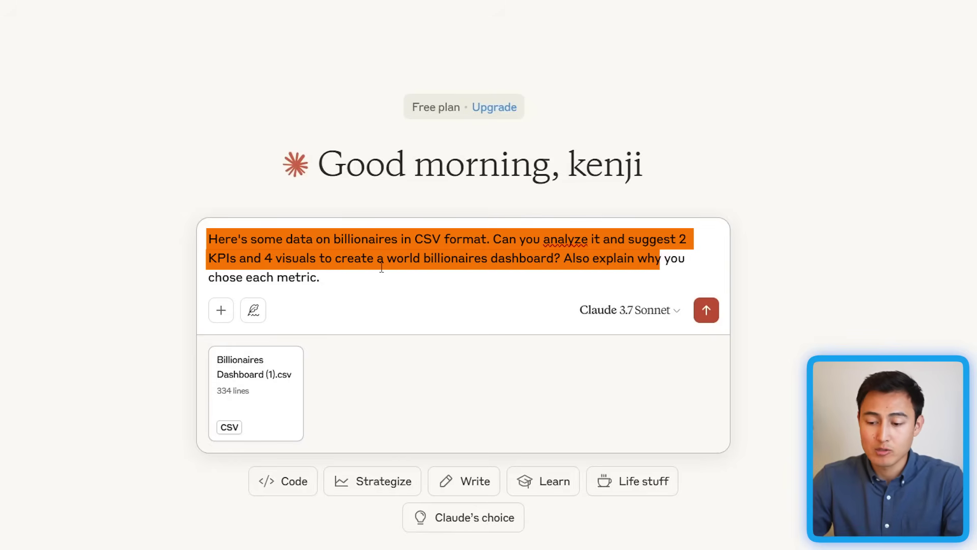
- Send the analysis request, review Claude's suggested KPIs and visuals, then request an HTML/Chart.js dashboard
left_click(706, 310)
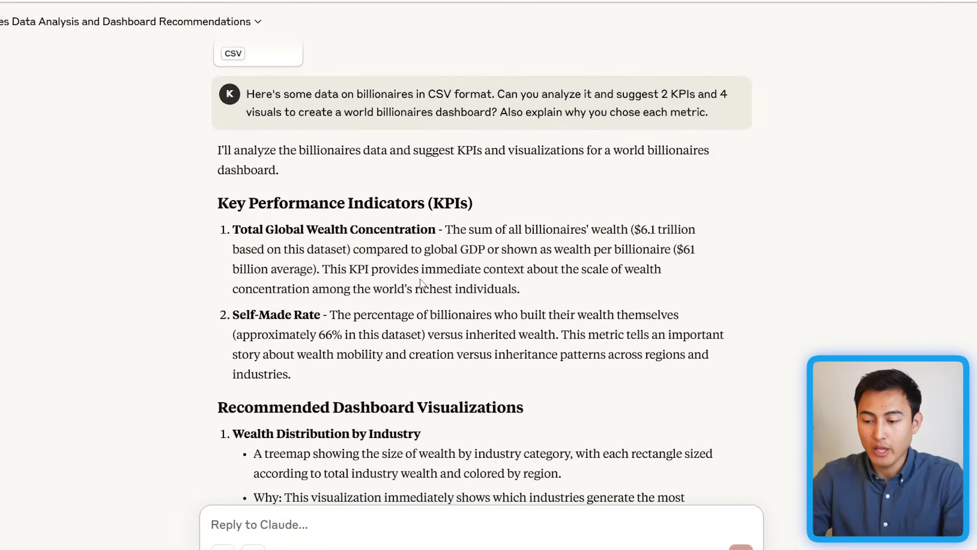
scroll(421, 283, "down", 10)
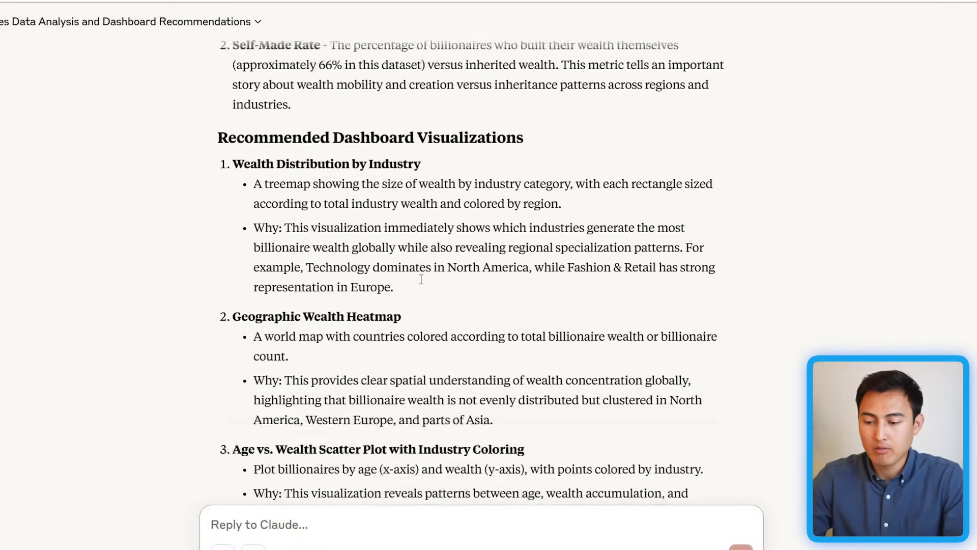
scroll(422, 279, "down", 3)
scroll(344, 251, "up", 6)
scroll(345, 144, "down", 5)
scroll(601, 174, "up", 12)
mouse_move(499, 151)
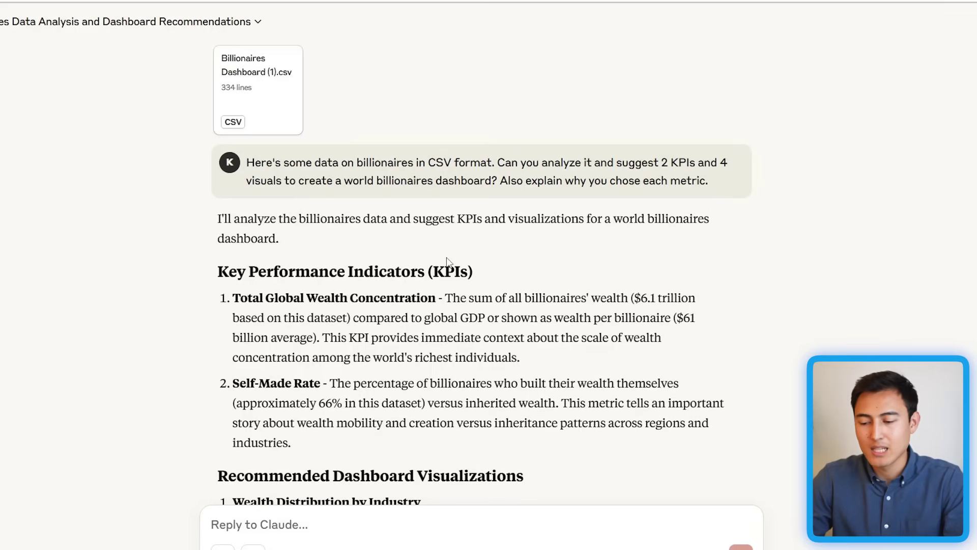
scroll(447, 261, "down", 10)
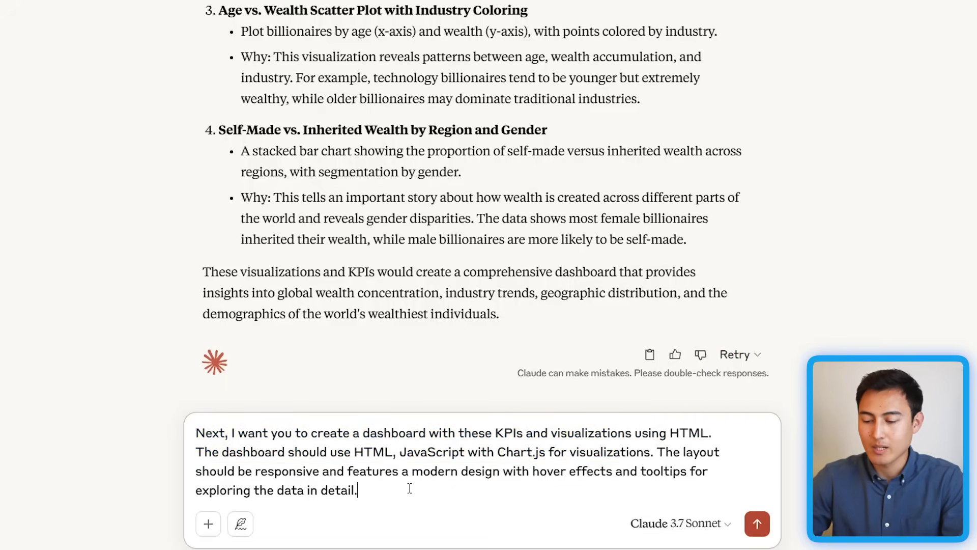
key("Return")
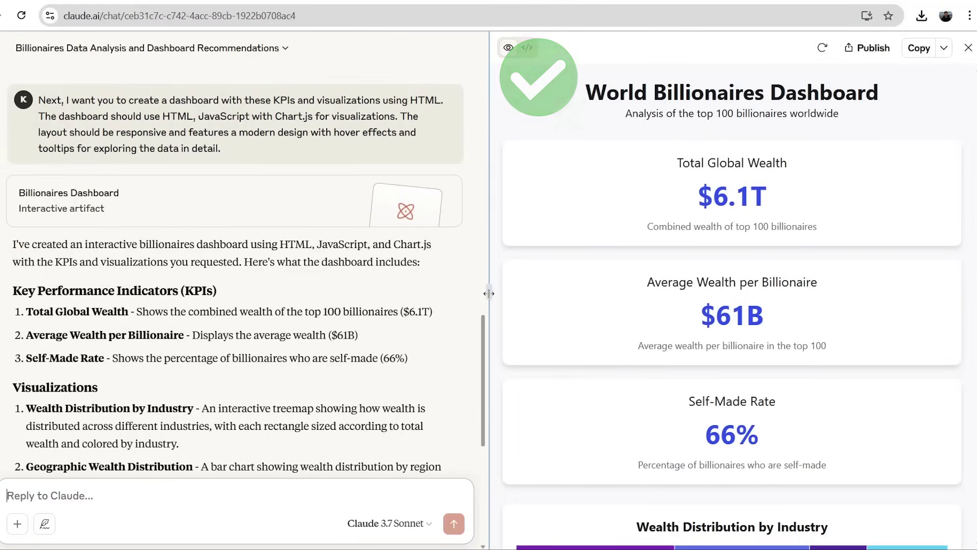
- Widen the preview and review the dashboard's three KPI cards, charts and Claude's visualization notes
left_click_drag(489, 293, 230, 275)
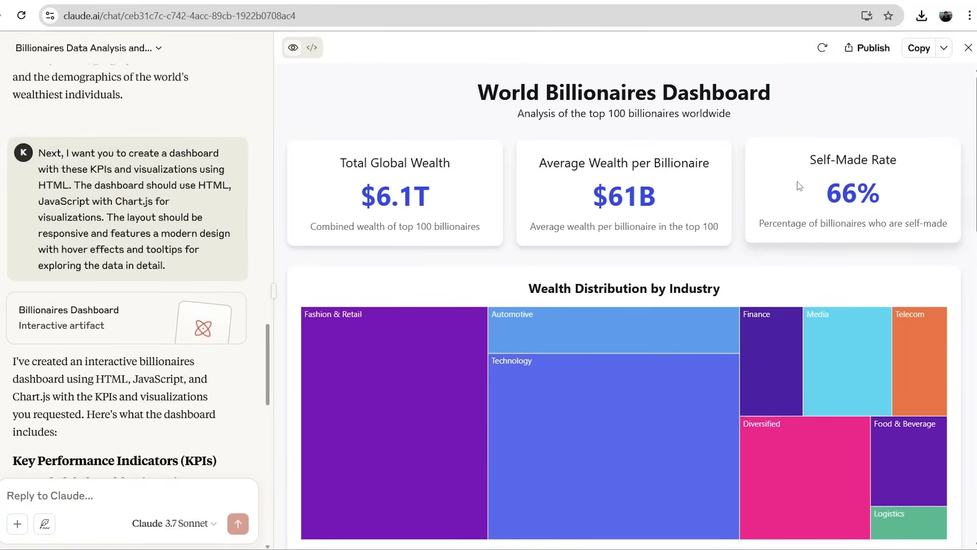
scroll(469, 192, "down", 1)
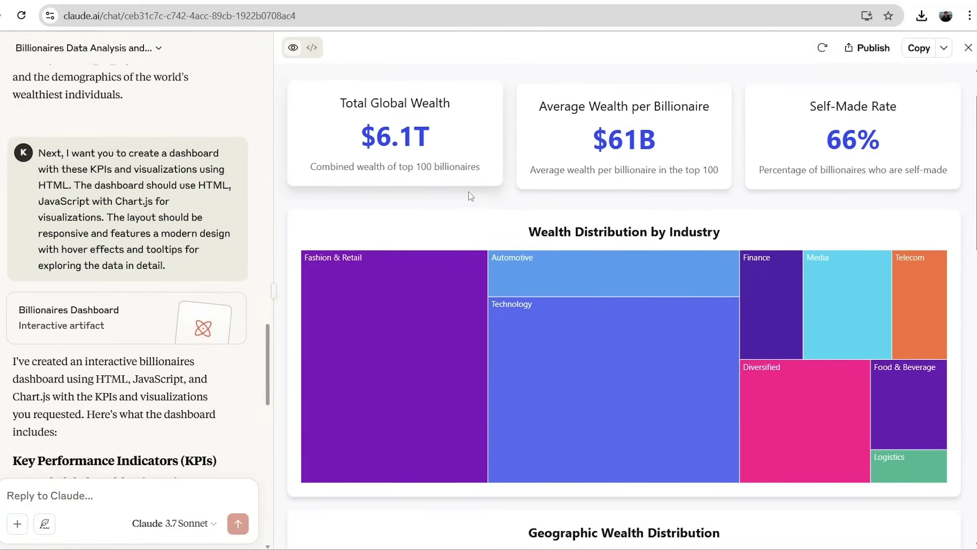
scroll(469, 192, "down", 2)
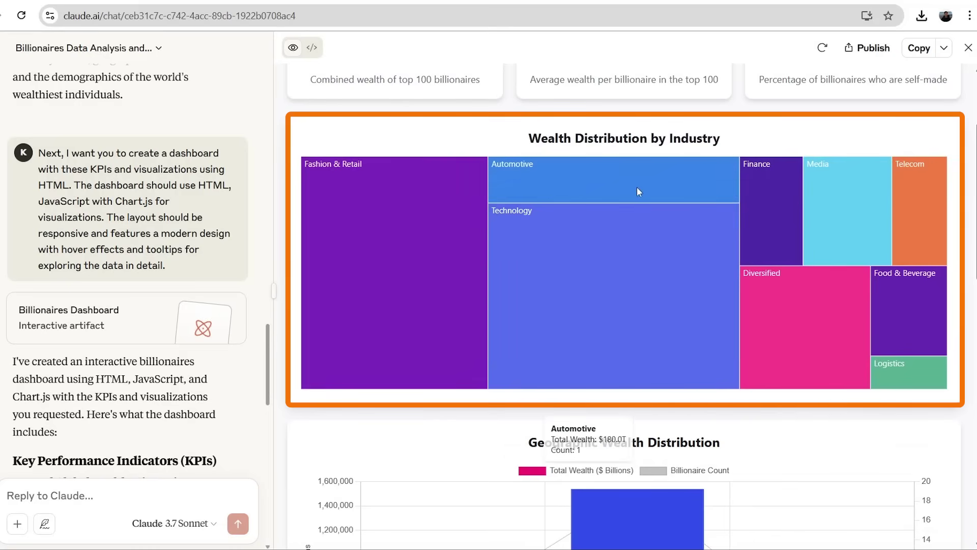
mouse_move(597, 302)
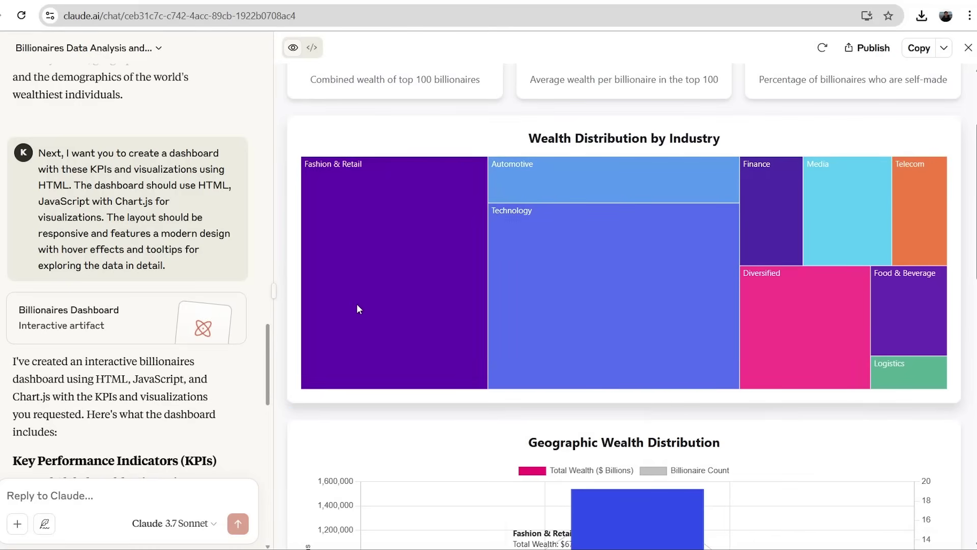
scroll(356, 304, "down", 4)
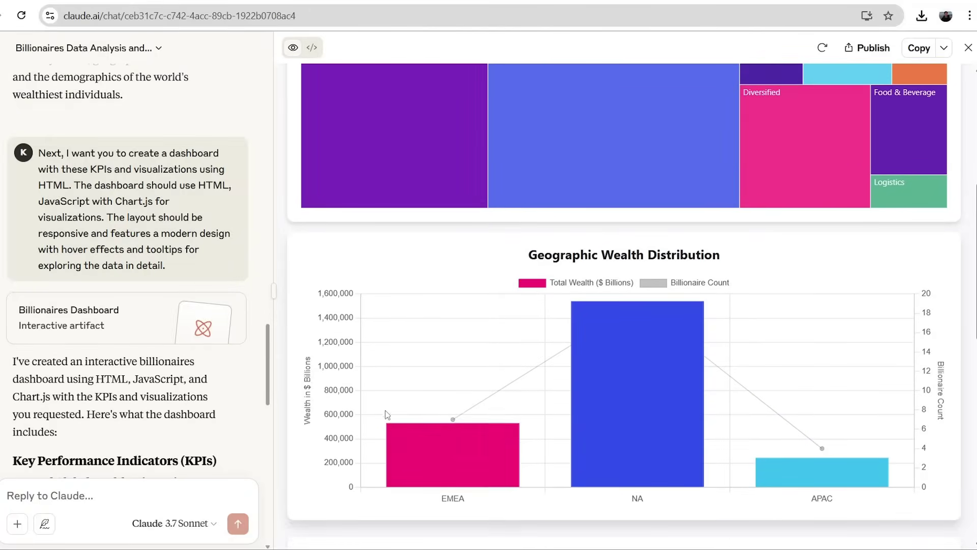
mouse_move(431, 454)
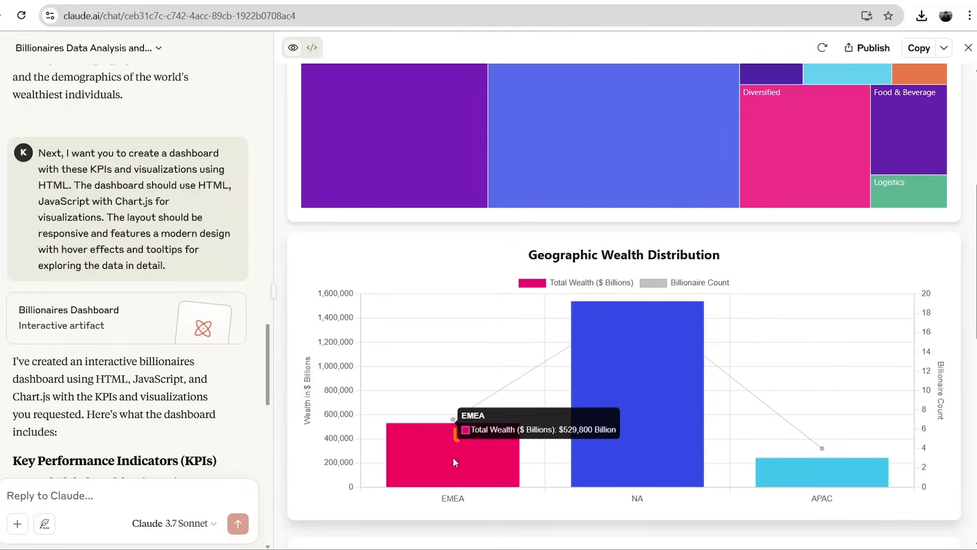
scroll(454, 460, "down", 6)
scroll(454, 458, "down", 2)
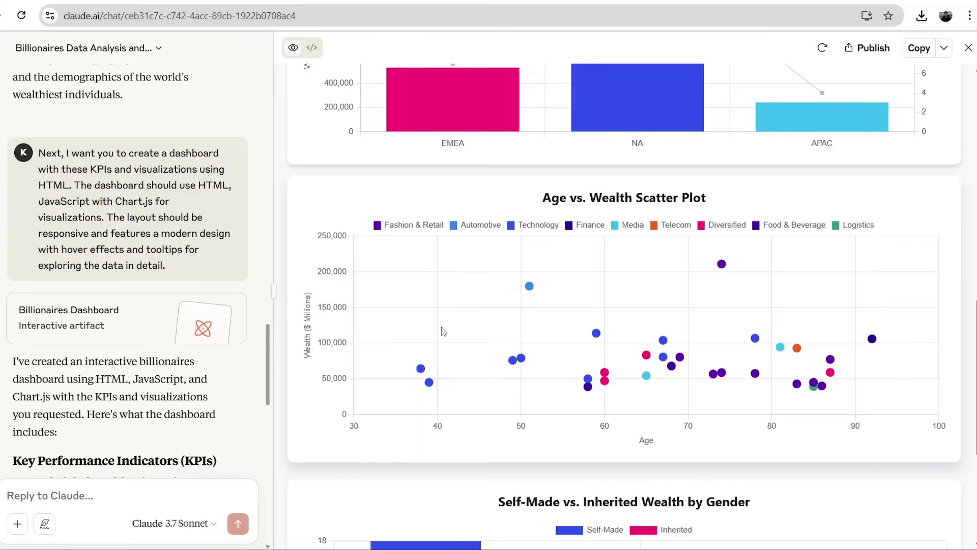
scroll(441, 329, "down", 5)
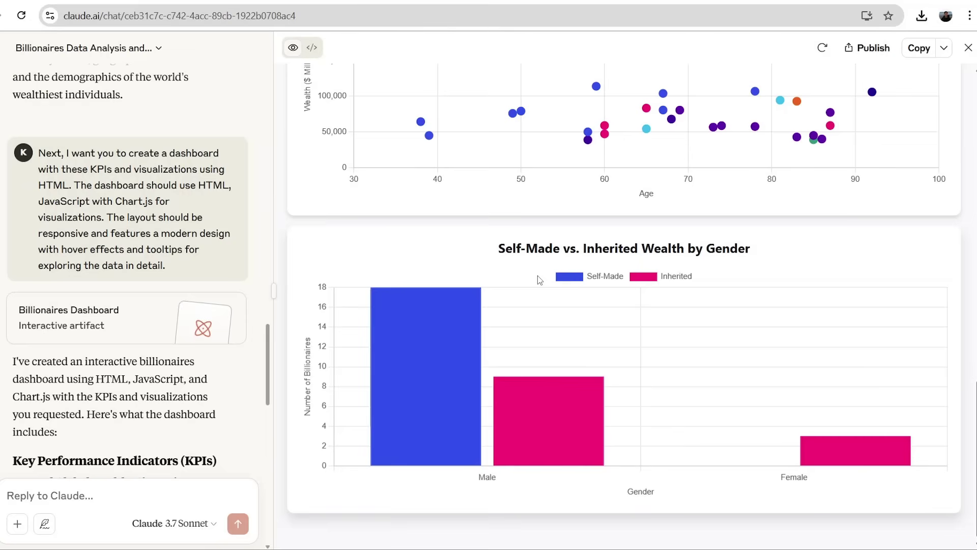
scroll(537, 276, "up", 15)
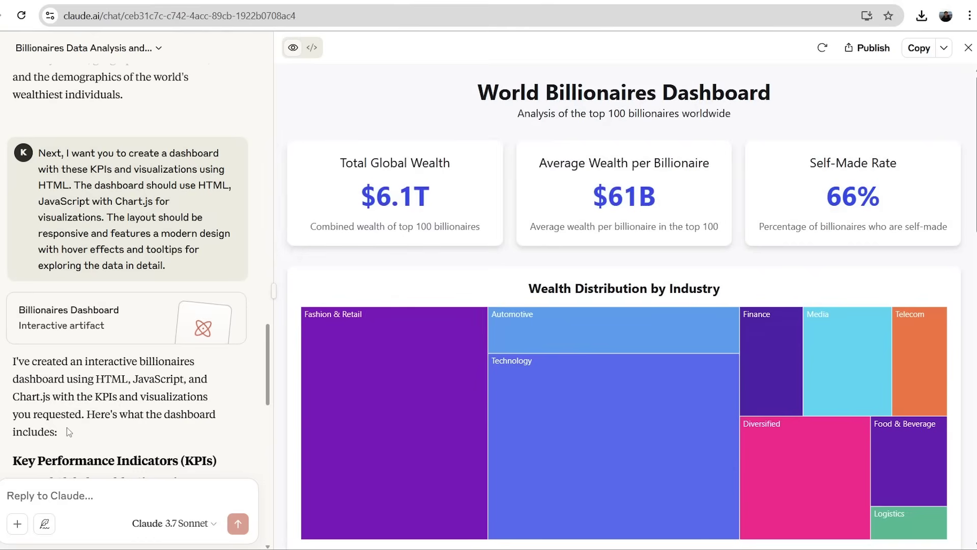
scroll(69, 431, "down", 8)
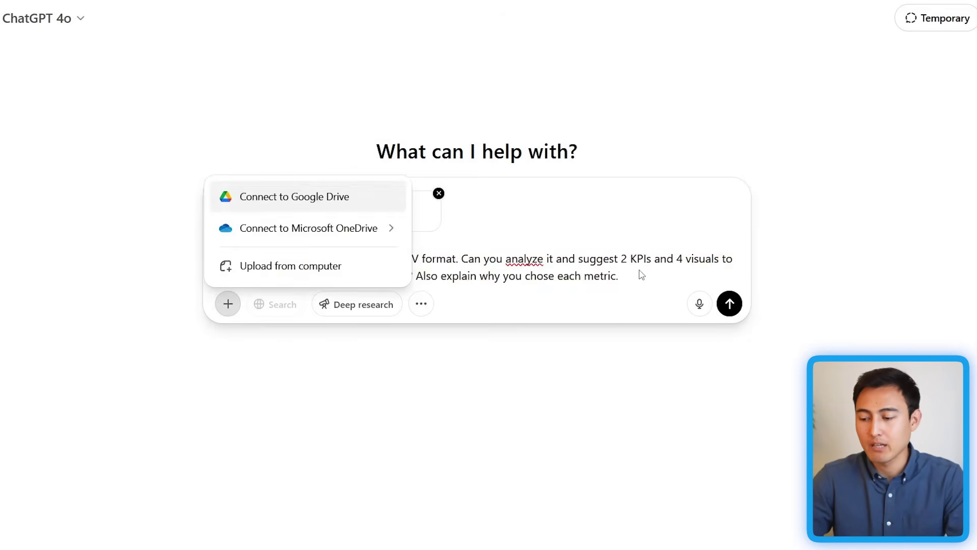
- Send the CSV analysis prompt to ChatGPT, then request the responsive HTML and Chart.js dashboard
key("Return")
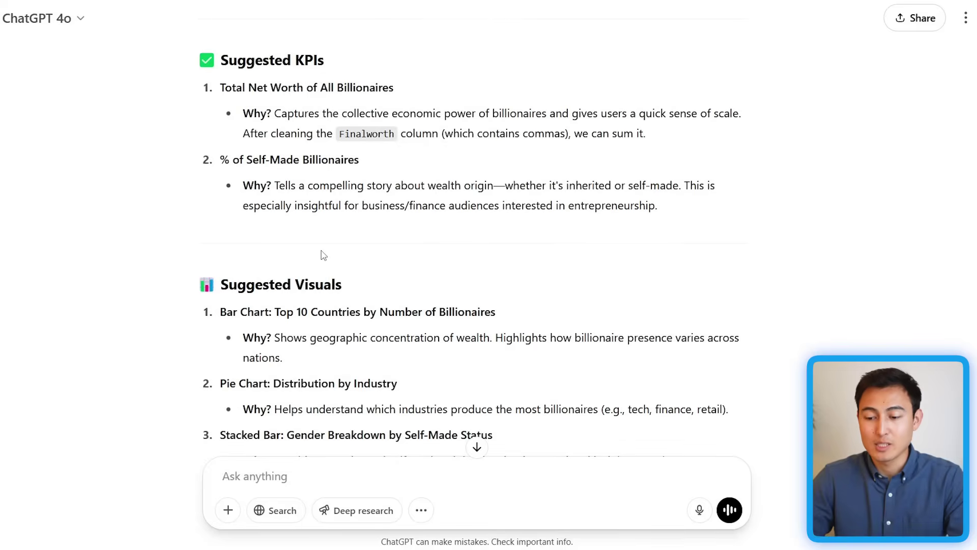
scroll(324, 254, "down", 5)
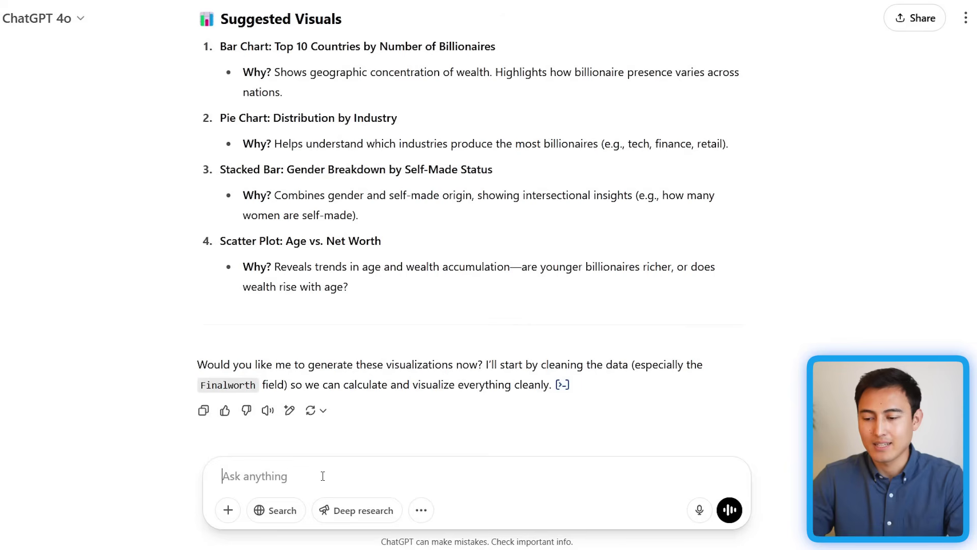
type("Next, I want you to create a dashboard with these KPIs and visualizations using HTML. The dashboard should use HTML, JavaScript with Chart.js for visualizations. The layout should be responsive and features a modern design with hover effects and tooltips for exploring the data in detail.")
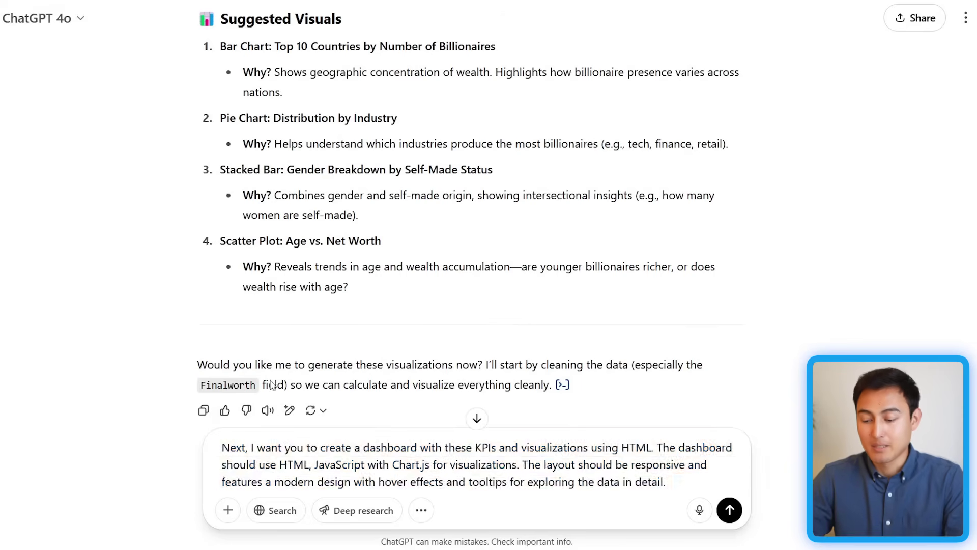
key("Return")
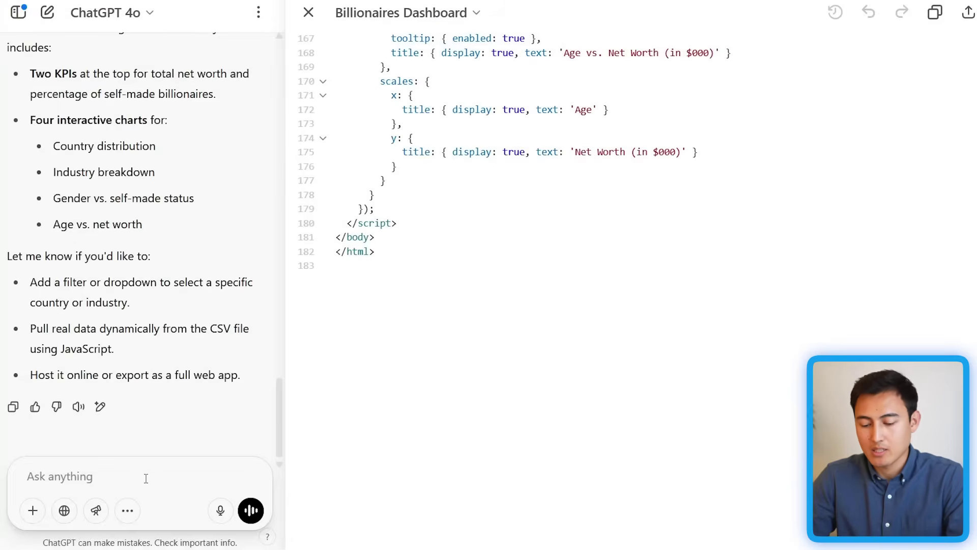
- Request a downloadable HTML version of the dashboard and download the generated file
type("Provide this as an HTML downloadable file")
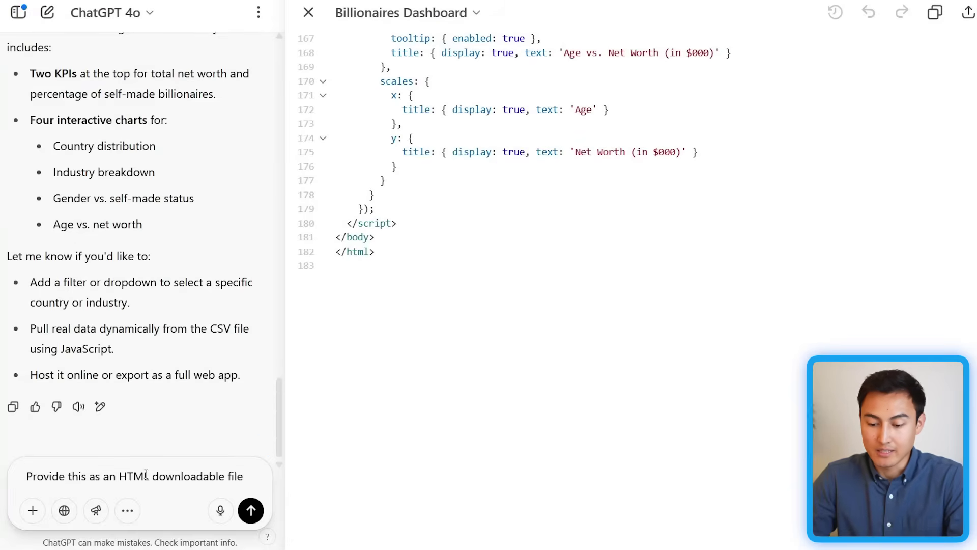
key("Return")
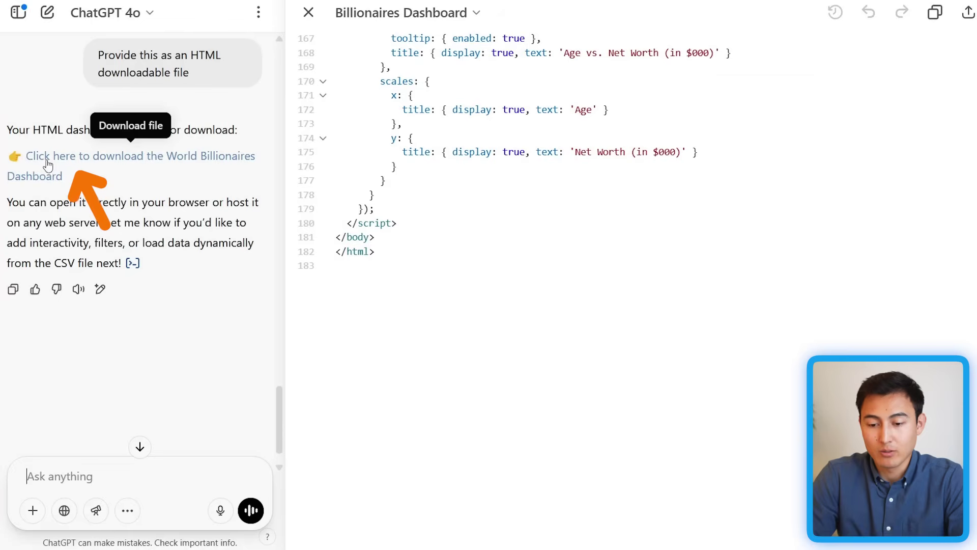
left_click(48, 158)
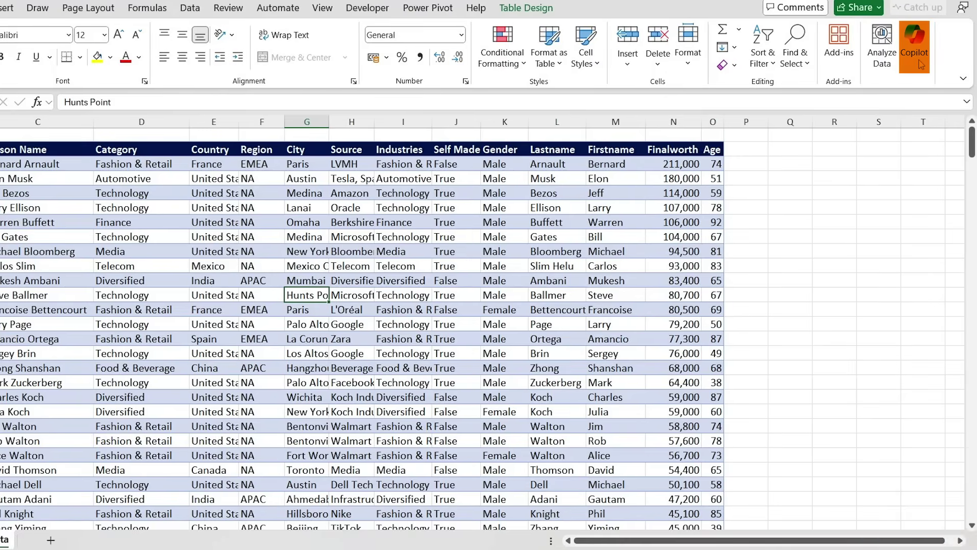
- Ask Excel's Copilot for two KPIs and four visuals, getting Total Net Worth and Average Age
left_click(916, 61)
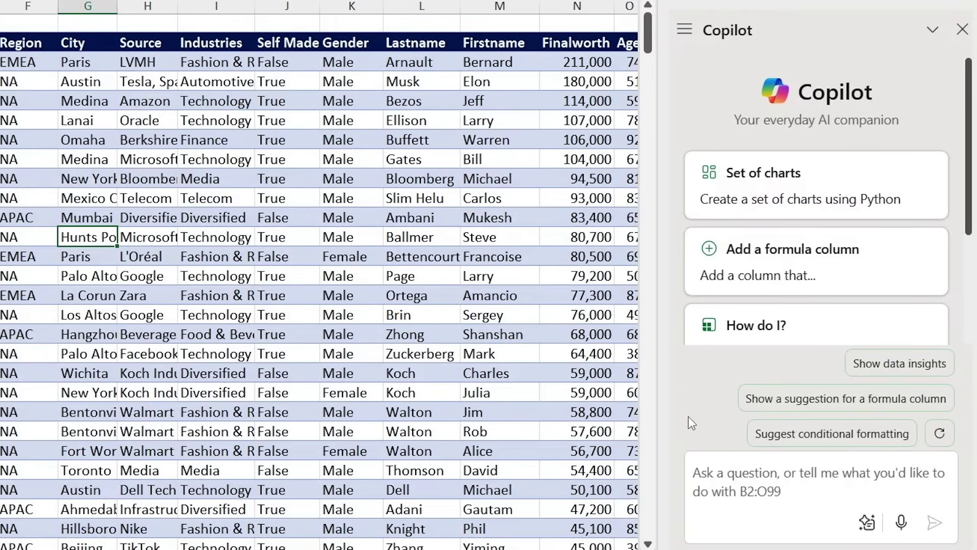
type("Here's I have data on billionaires. Can you analyze it and suggest 2 KPIs and 4 visuals to create a world billionaires dashboard? Also explain why you chose each metric.")
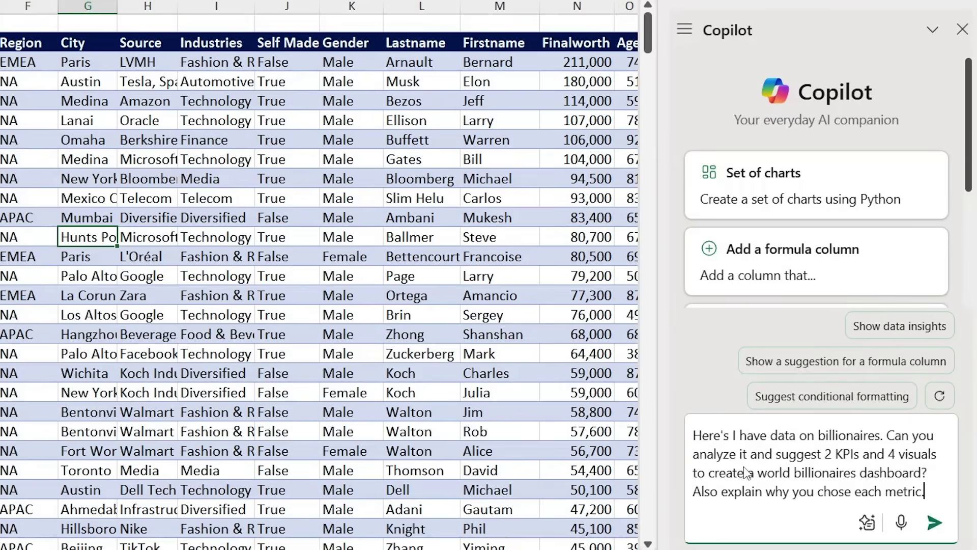
key("Return")
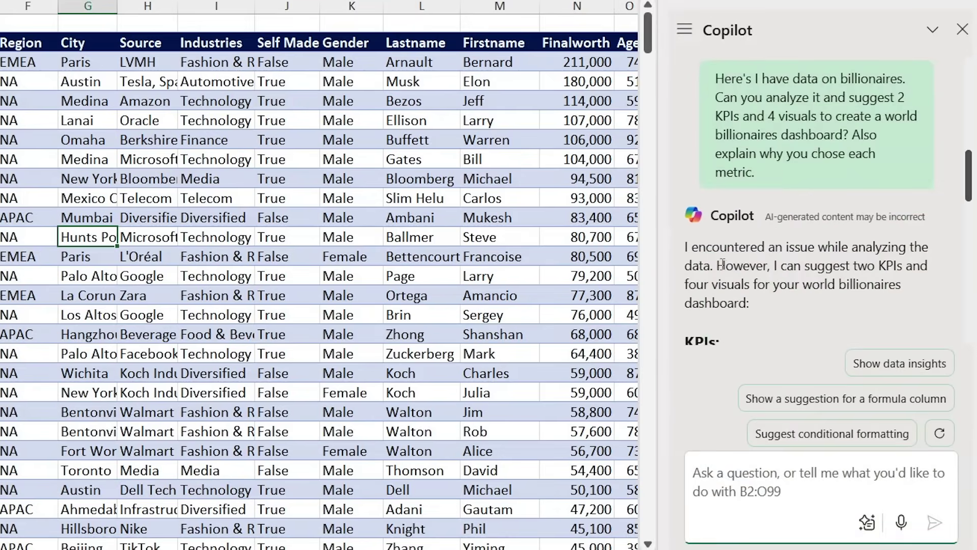
scroll(752, 282, "down", 5)
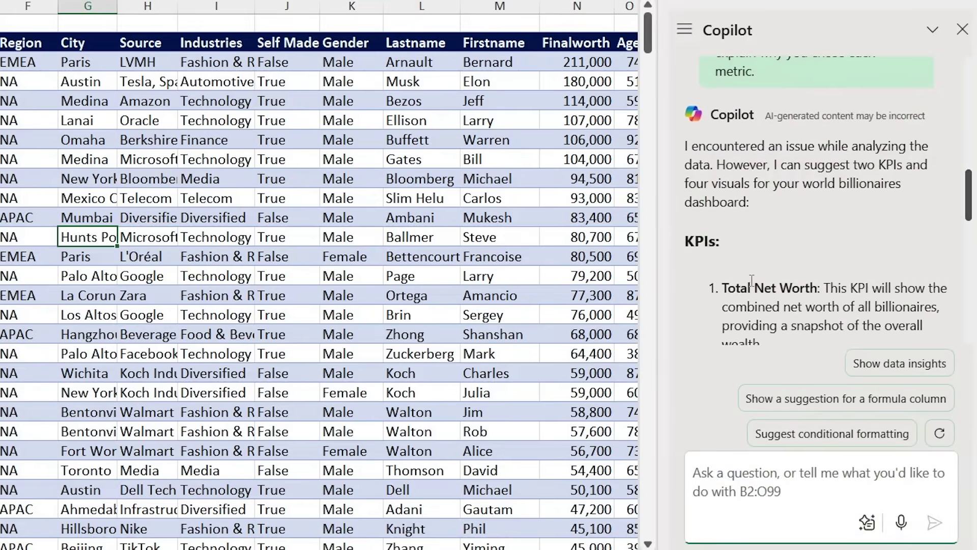
scroll(751, 282, "down", 3)
scroll(814, 192, "up", 1)
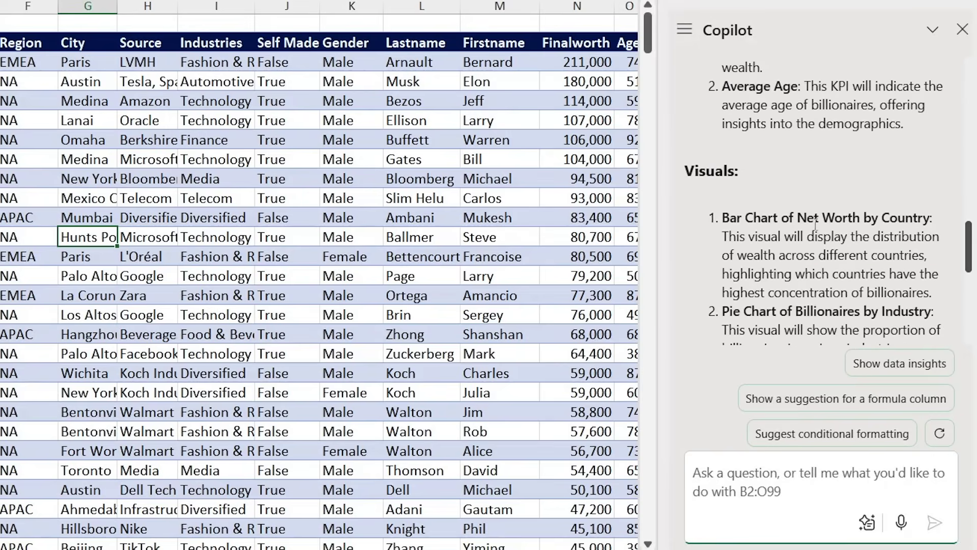
scroll(832, 229, "down", 5)
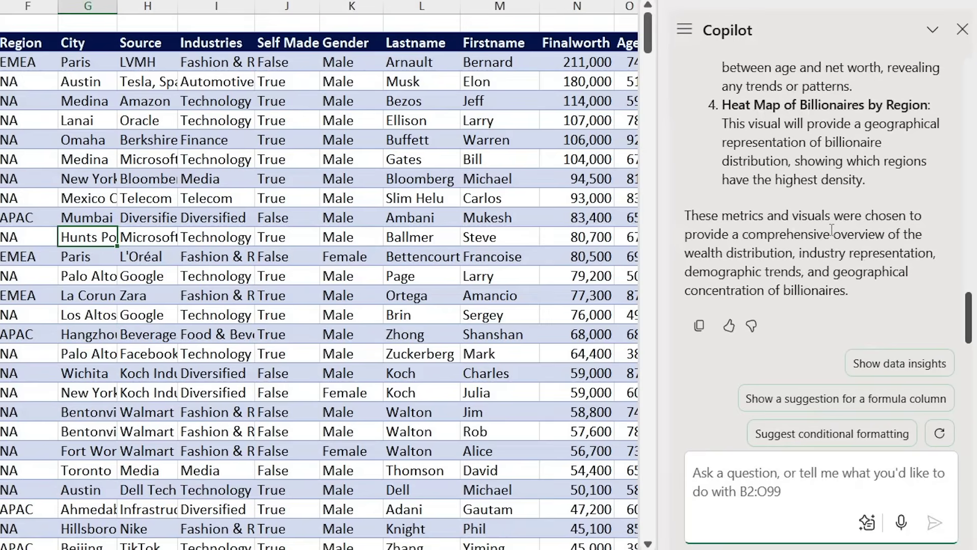
- Request the billionaires dashboard from Copilot and review its manual title, KPI and visuals steps
type("Next, I want you to create a dashboard with these KPIs and visualizations you suggested here in excel based on the data we have. The top of the worksheet should have a title, then the 2 KPIs, and the visuals below that.")
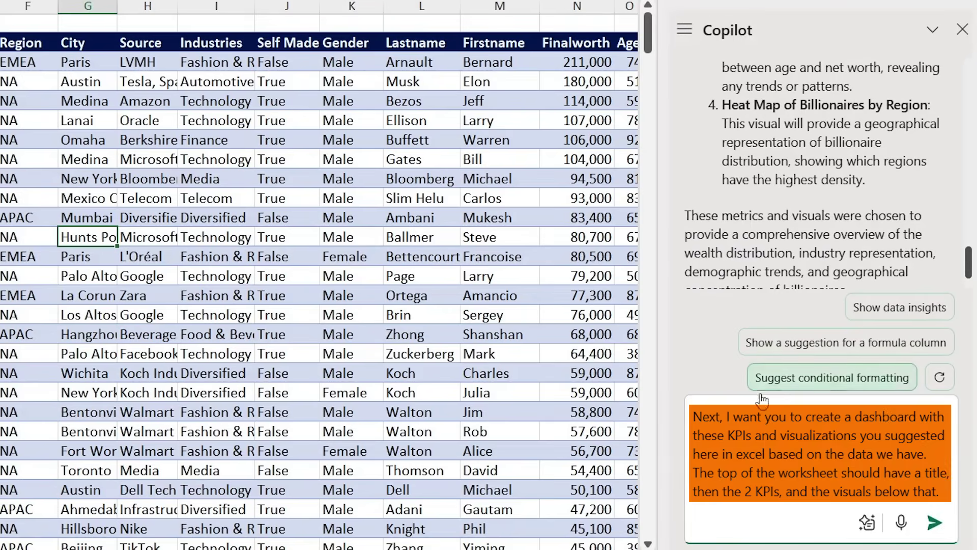
key("Return")
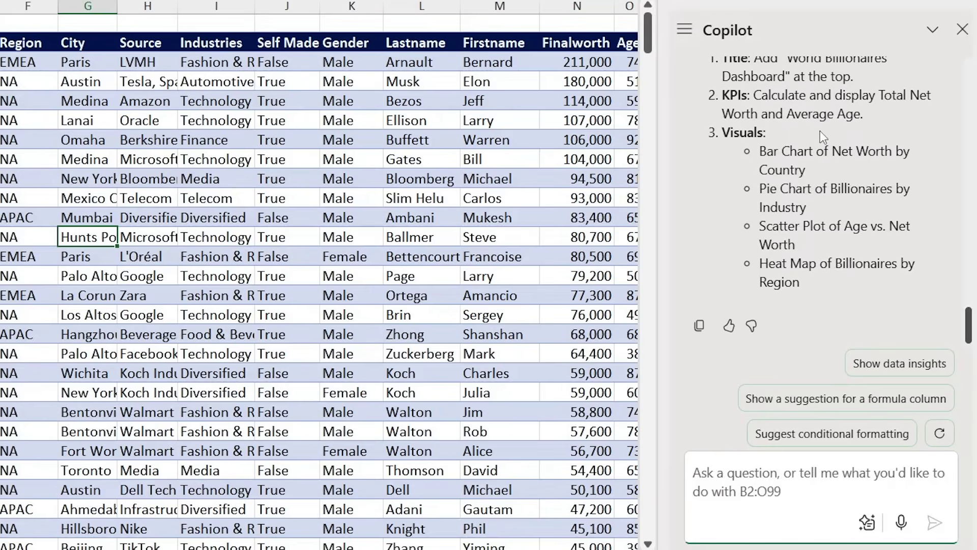
scroll(820, 130, "up", 1)
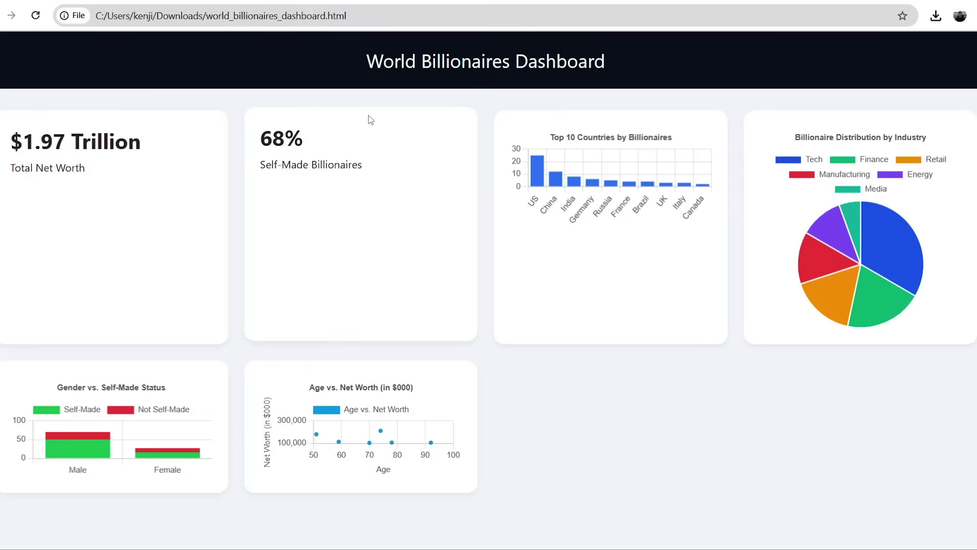
left_click(328, 15)
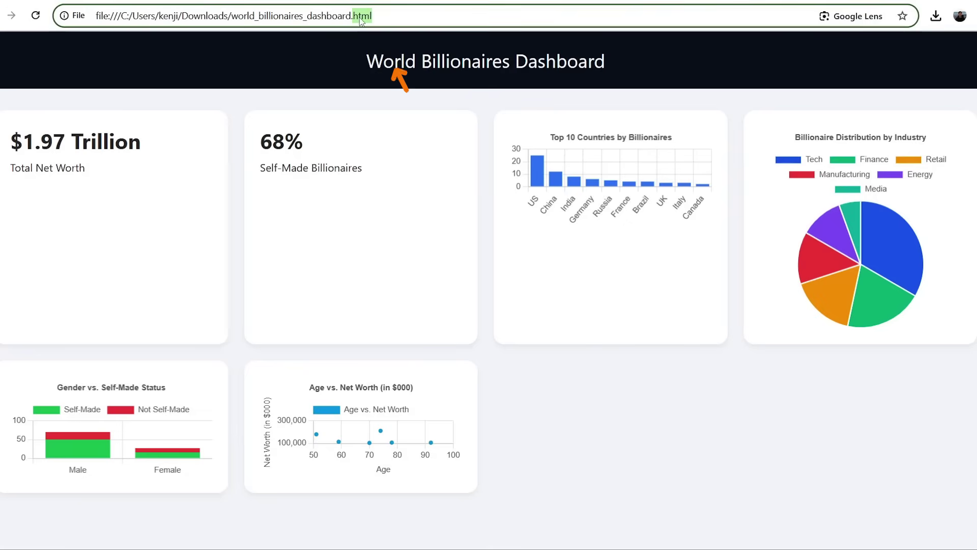
left_click(406, 20)
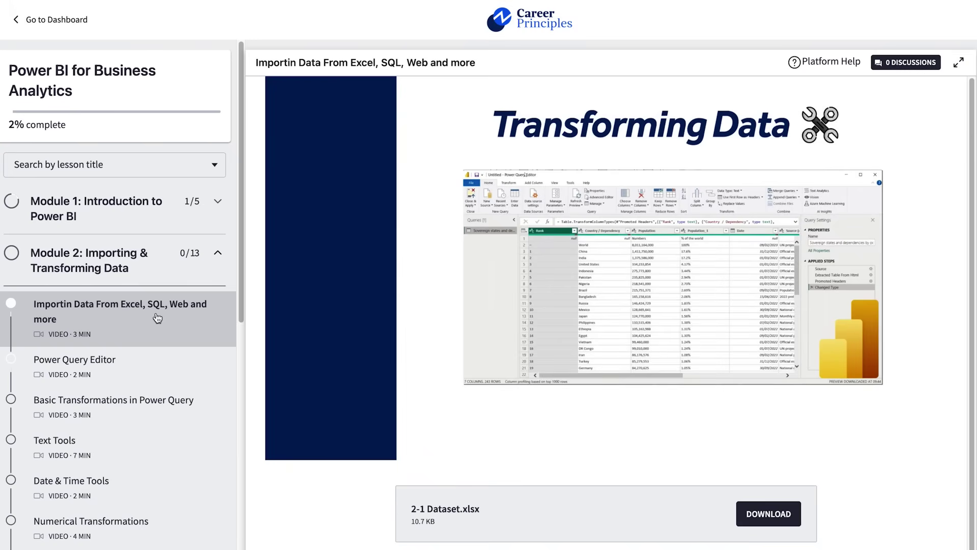
- Scroll the Power BI course sidebar down toward Module 6's Case Study Introduction lesson
scroll(203, 316, "down", 1)
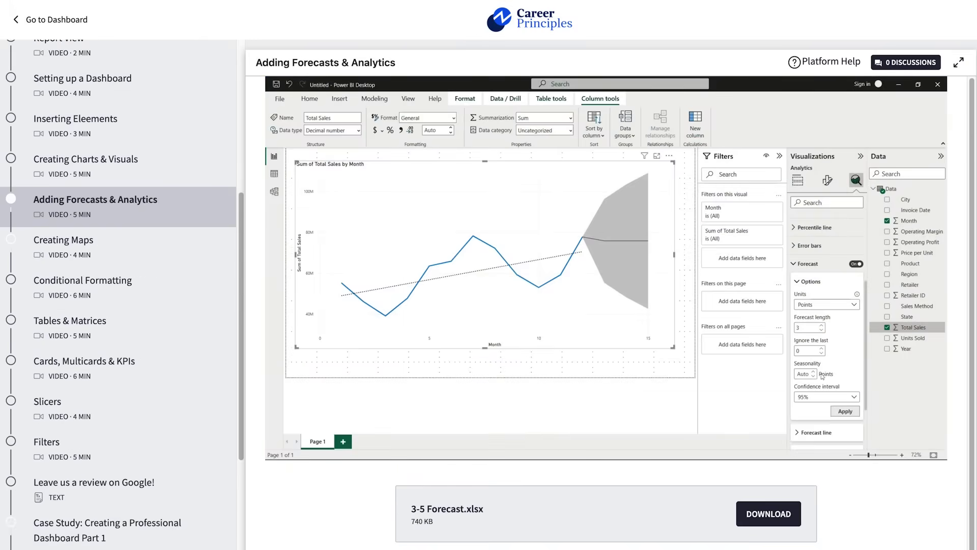